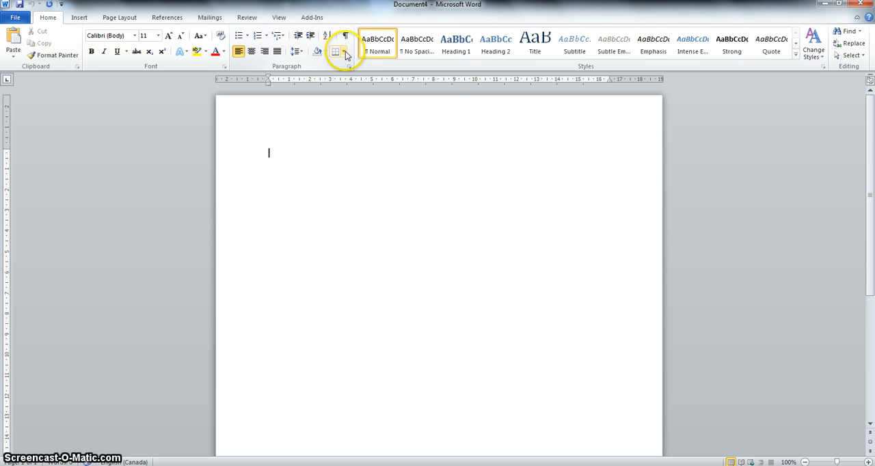
pyautogui.click(345, 52)
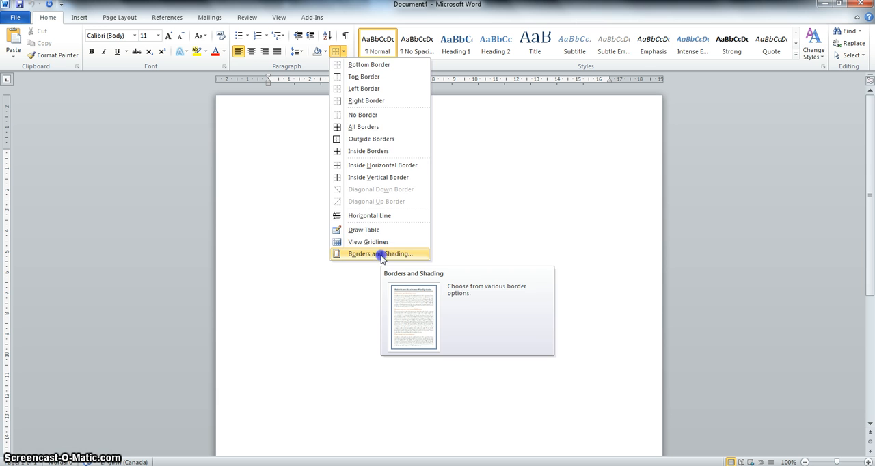
pyautogui.click(380, 255)
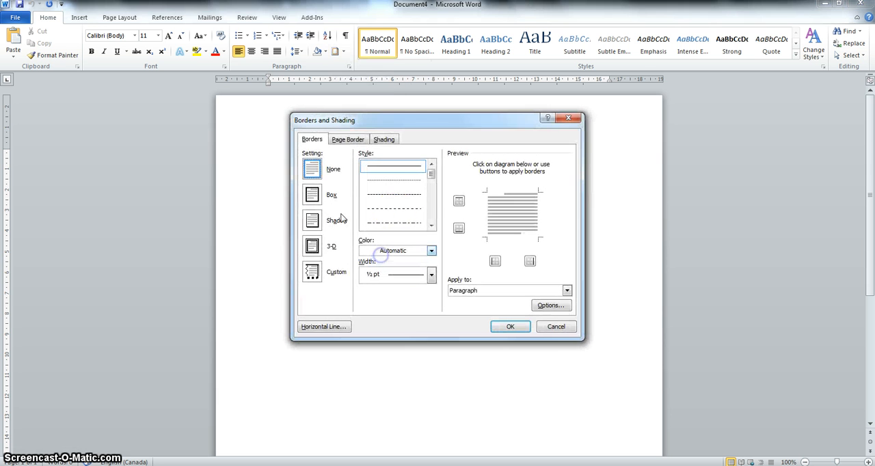
pyautogui.click(347, 141)
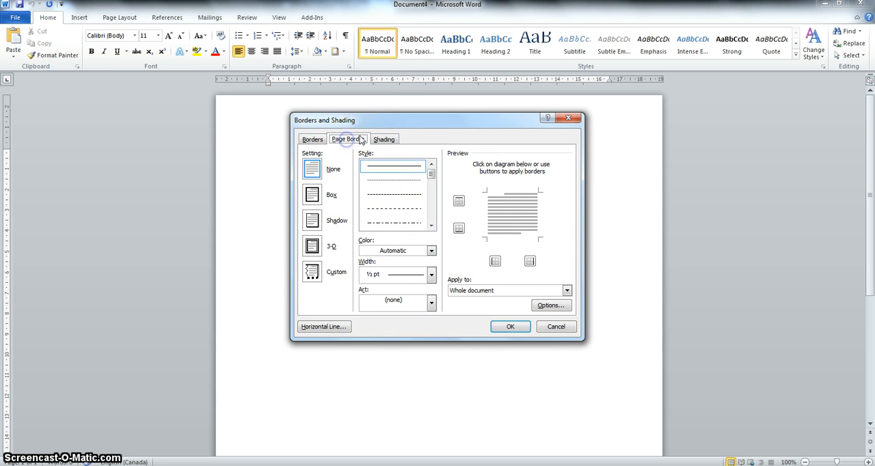
pyautogui.click(555, 326)
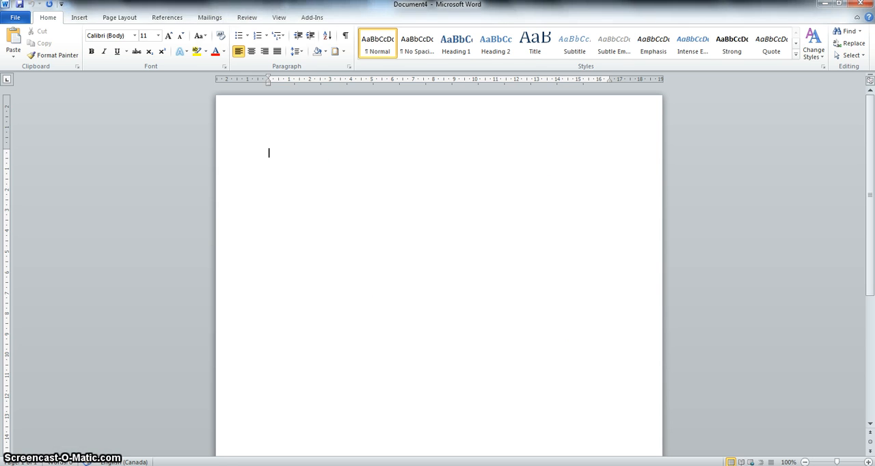
pyautogui.click(78, 18)
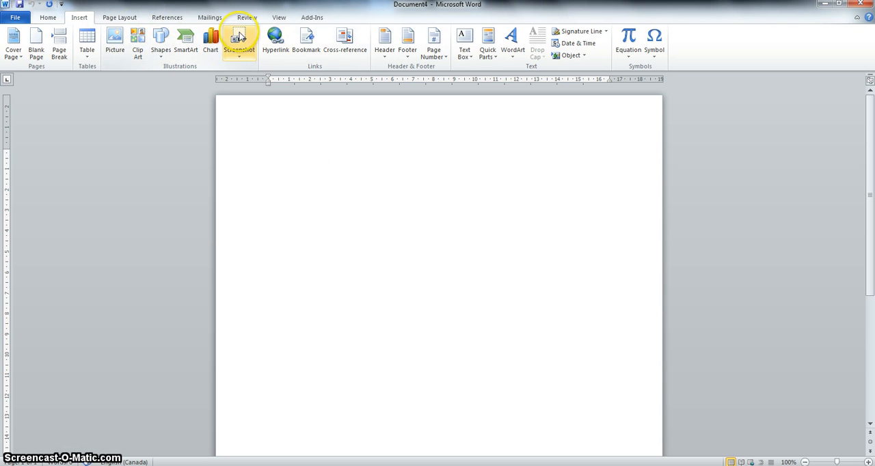
# Start a page border with the triple-line box style at 2 ¼ pt width.
pyautogui.click(118, 18)
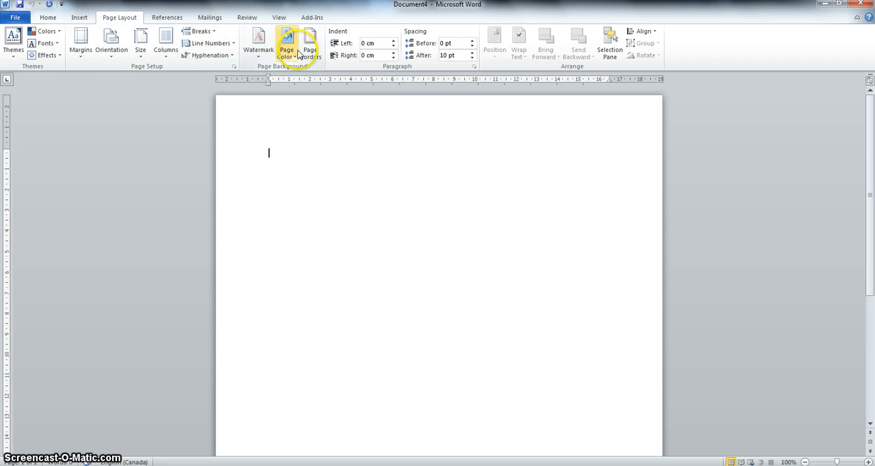
pyautogui.click(311, 45)
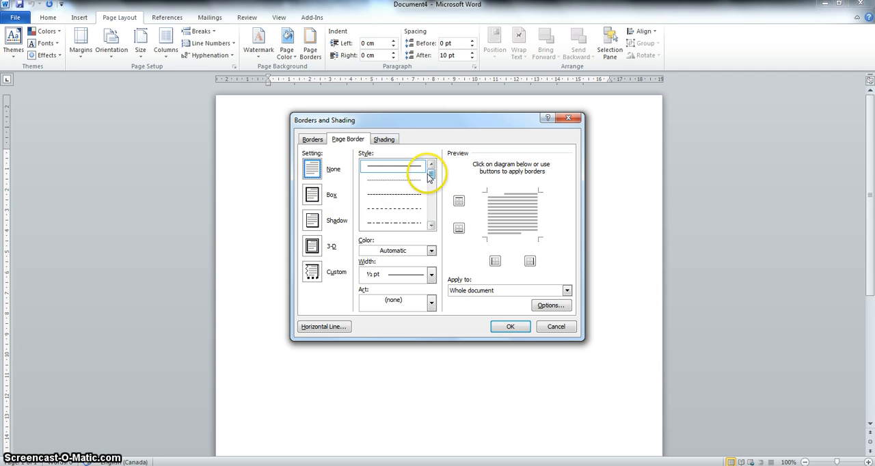
pyautogui.moveTo(433, 175); pyautogui.dragTo(445, 198)
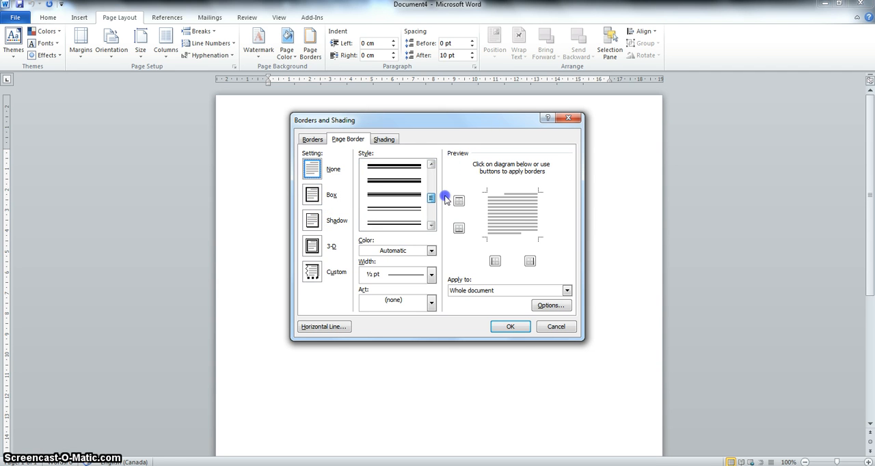
pyautogui.click(410, 197)
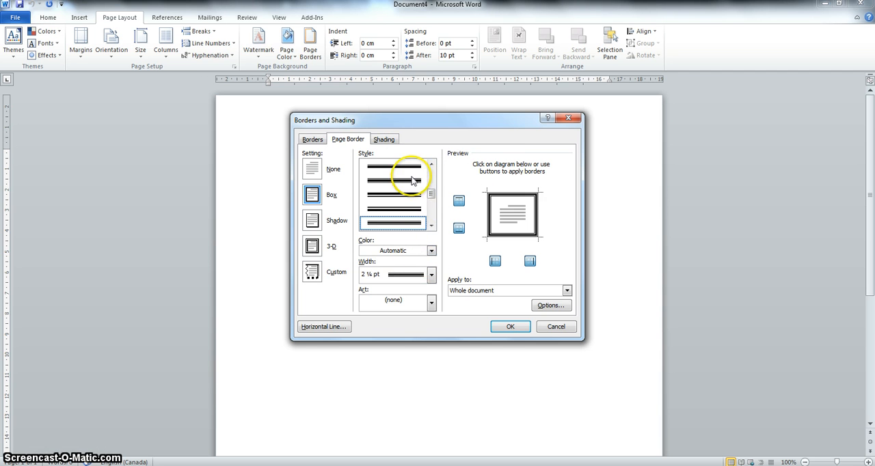
pyautogui.scroll(1, 412, 180)
pyautogui.click(420, 275)
pyautogui.click(414, 305)
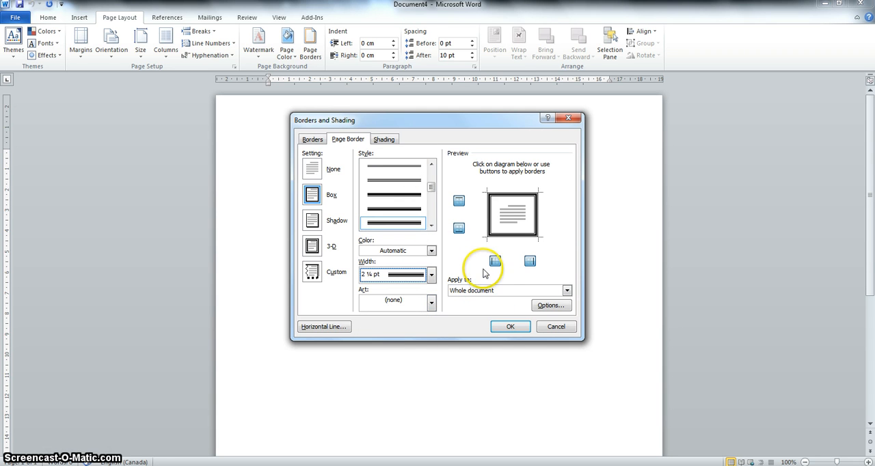
# Leave the border color automatic, toggle the top edge off and back on, and apply the page border to the whole document.
pyautogui.click(409, 251)
pyautogui.click(409, 251)
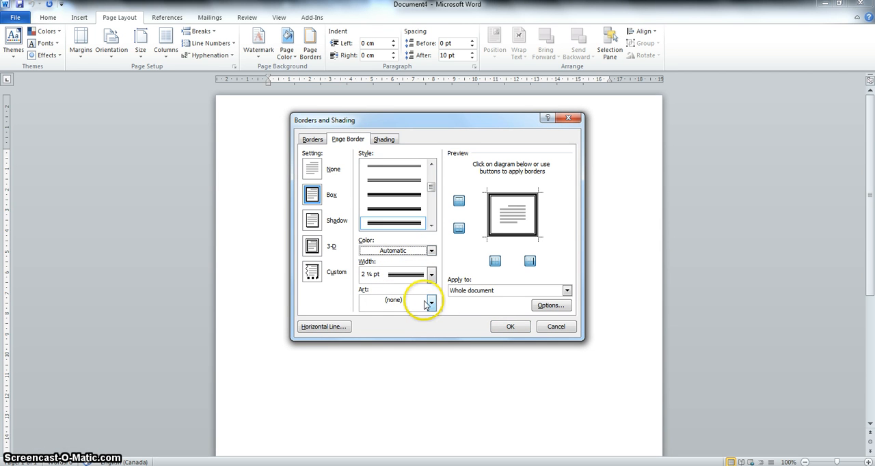
pyautogui.click(458, 200)
pyautogui.click(459, 201)
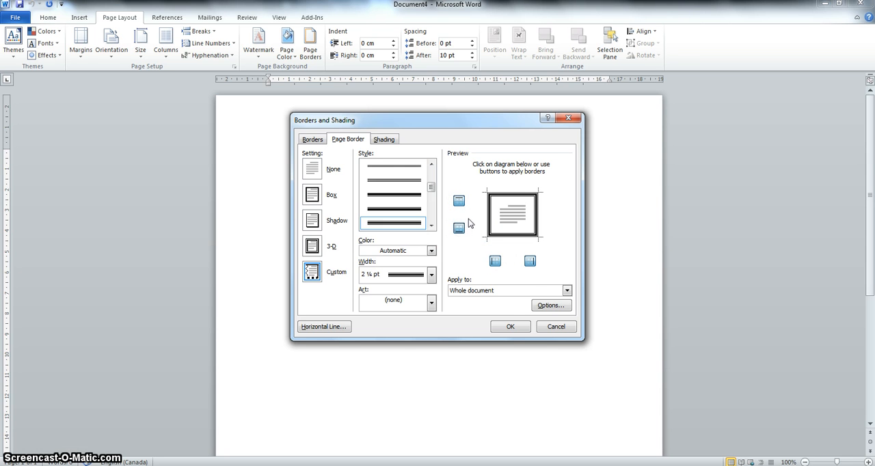
pyautogui.click(499, 326)
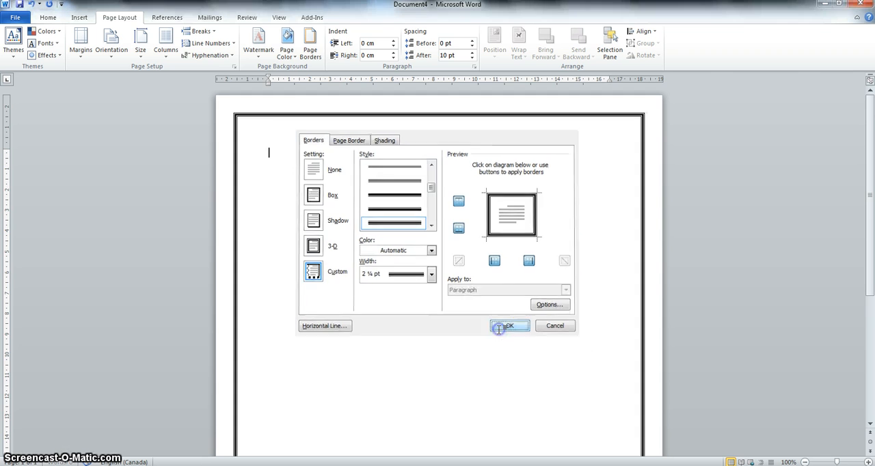
pyautogui.click(484, 280)
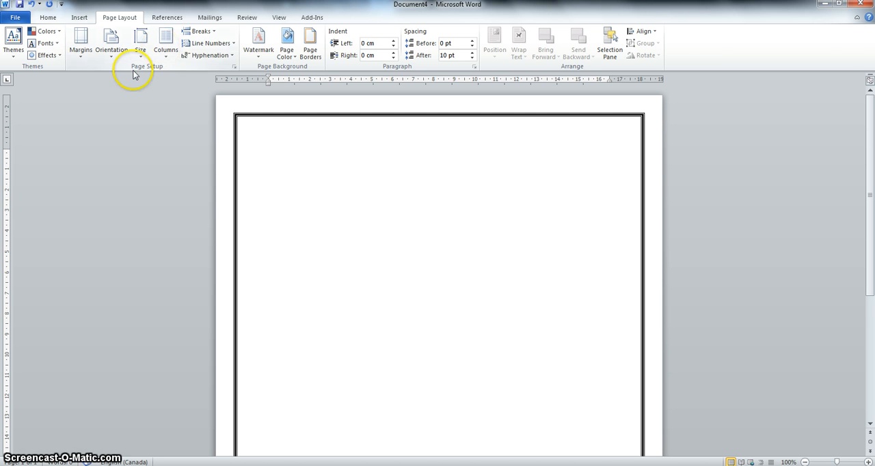
# Write the centered title "My Menu" at the start of the page in 18 pt.
pyautogui.click(46, 17)
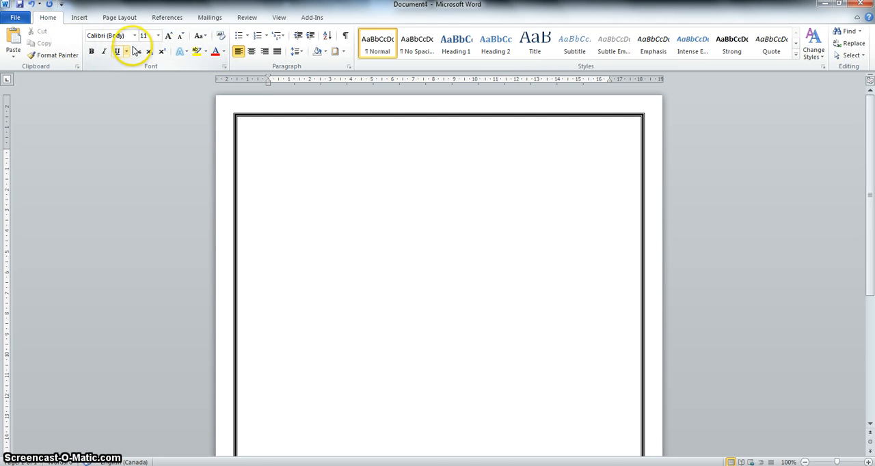
pyautogui.click(251, 51)
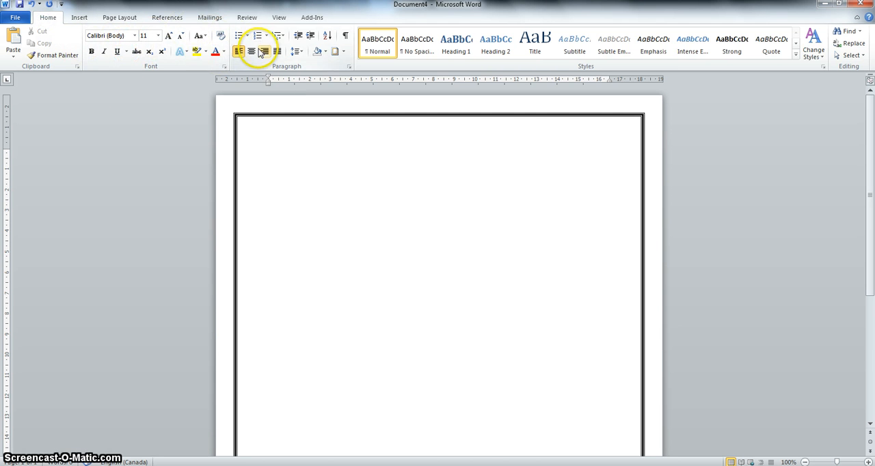
pyautogui.click(157, 35)
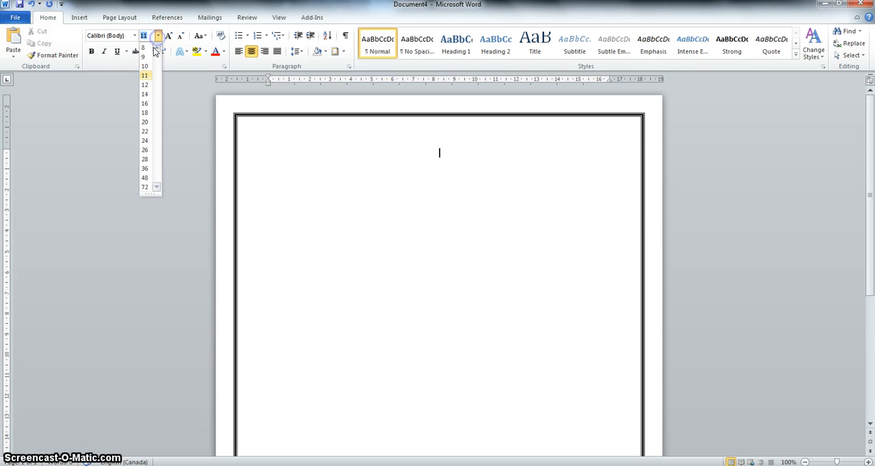
pyautogui.click(151, 113)
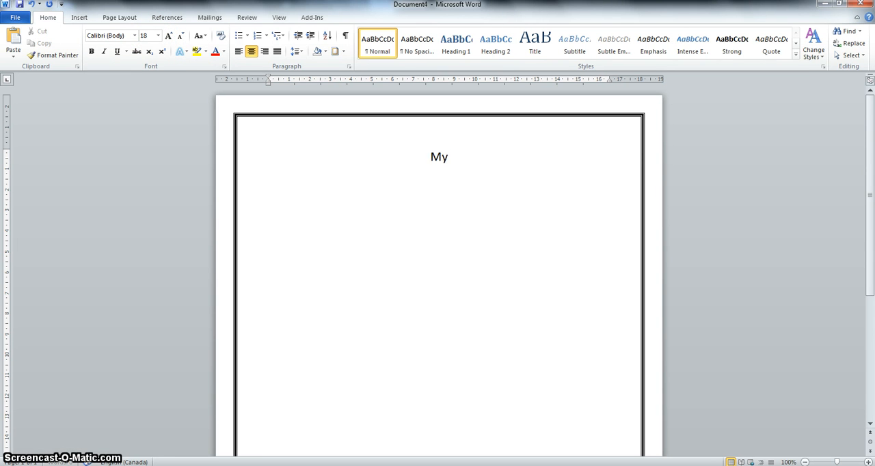
pyautogui.press('BackSpace')
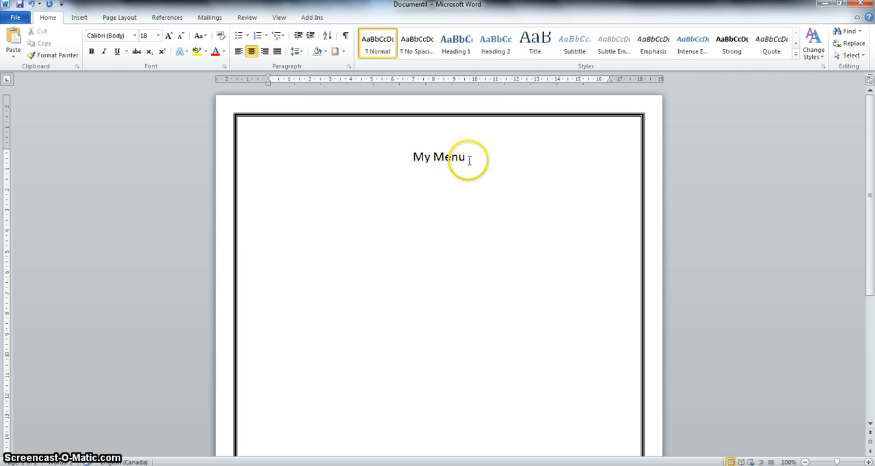
# Select the title "My Menu" and check its border and paragraph settings without changing them.
pyautogui.moveTo(466, 160); pyautogui.dragTo(374, 179)
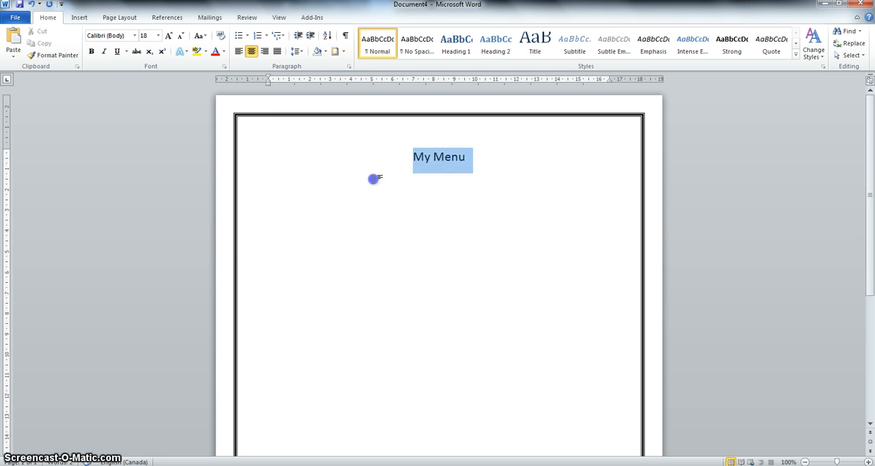
pyautogui.click(343, 51)
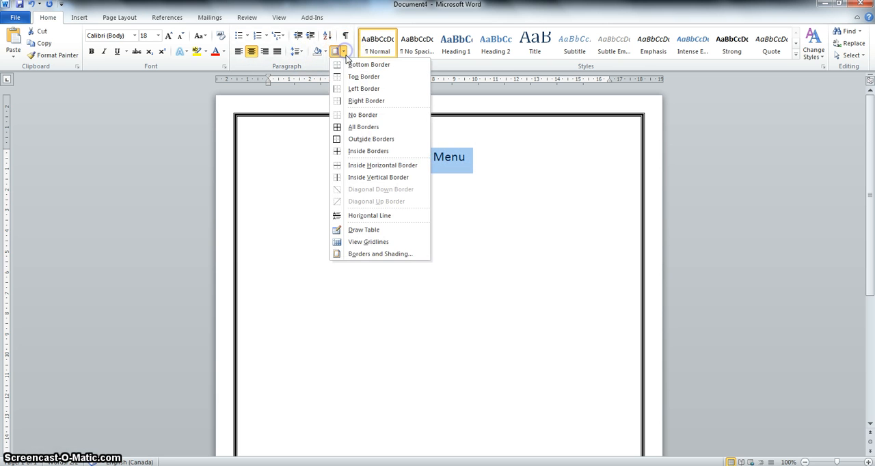
pyautogui.click(384, 257)
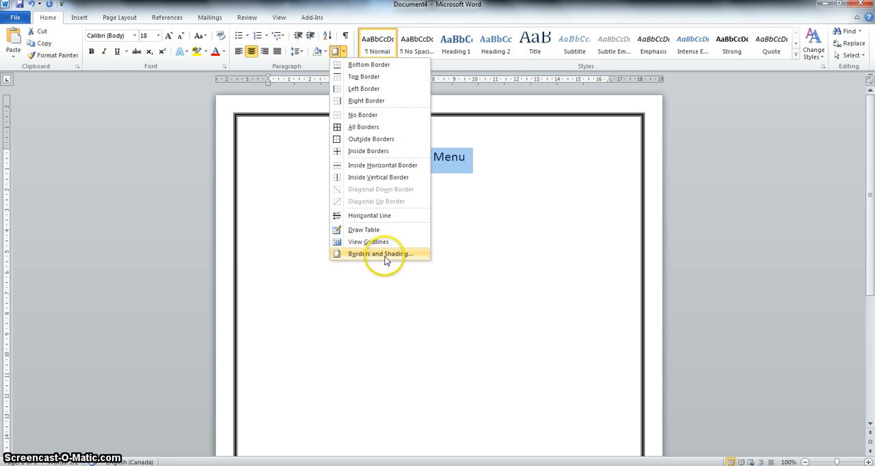
pyautogui.click(556, 327)
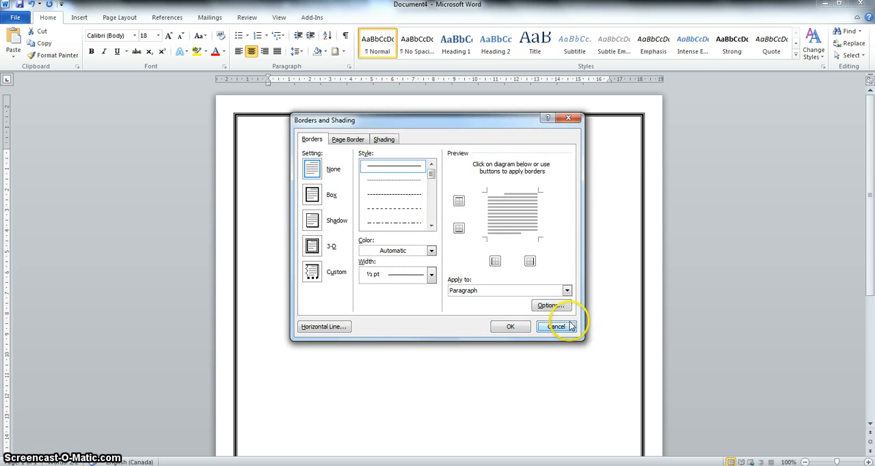
pyautogui.rightClick(434, 161)
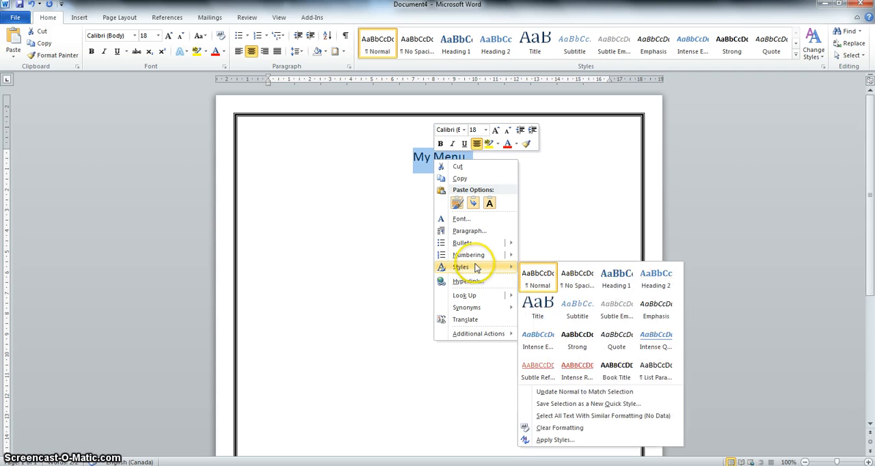
pyautogui.moveTo(494, 299)
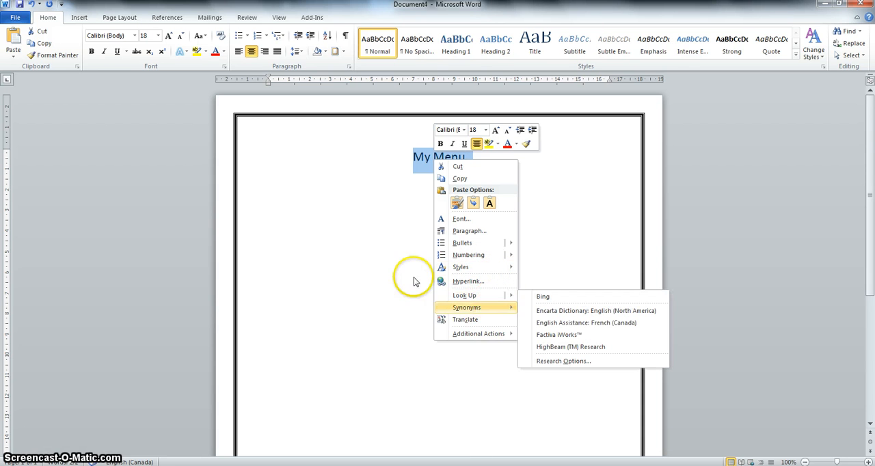
pyautogui.click(472, 230)
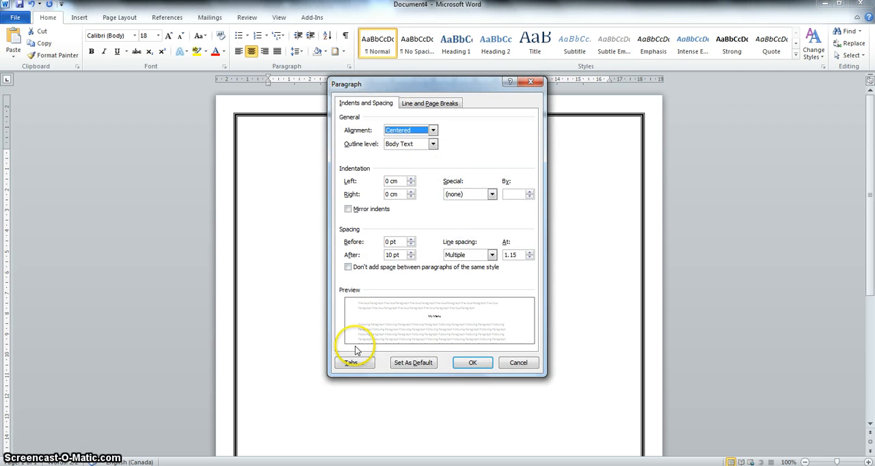
pyautogui.click(514, 363)
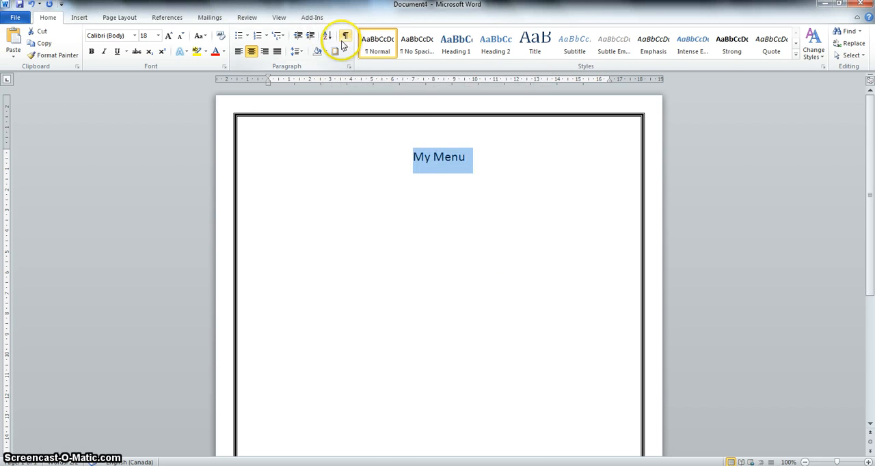
# Put a 2 ¼ pt triple-line box border around the title "My Menu", applied to the text only.
pyautogui.click(343, 51)
pyautogui.click(390, 257)
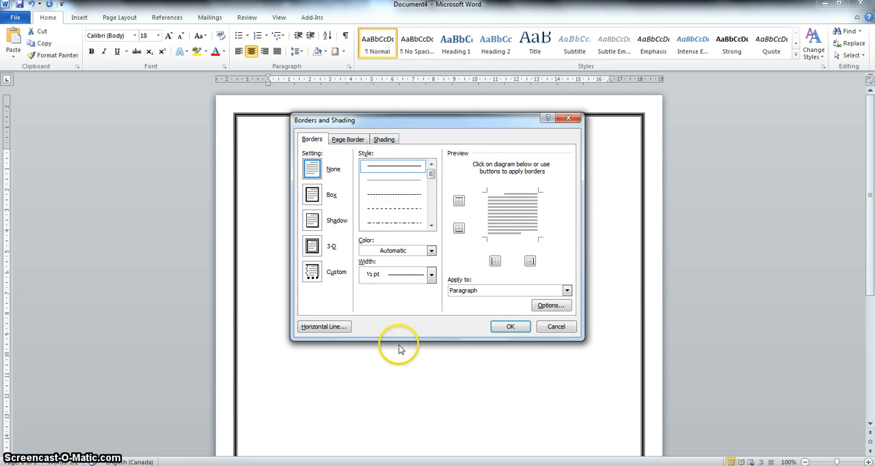
pyautogui.click(499, 291)
pyautogui.click(495, 300)
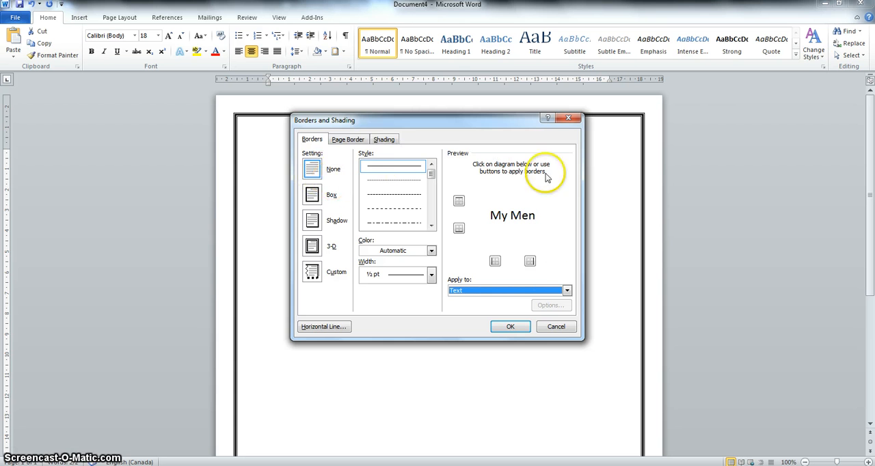
pyautogui.moveTo(496, 129)
pyautogui.mouseDown()
pyautogui.moveTo(572, 168)
pyautogui.moveTo(504, 80)
pyautogui.mouseUp()
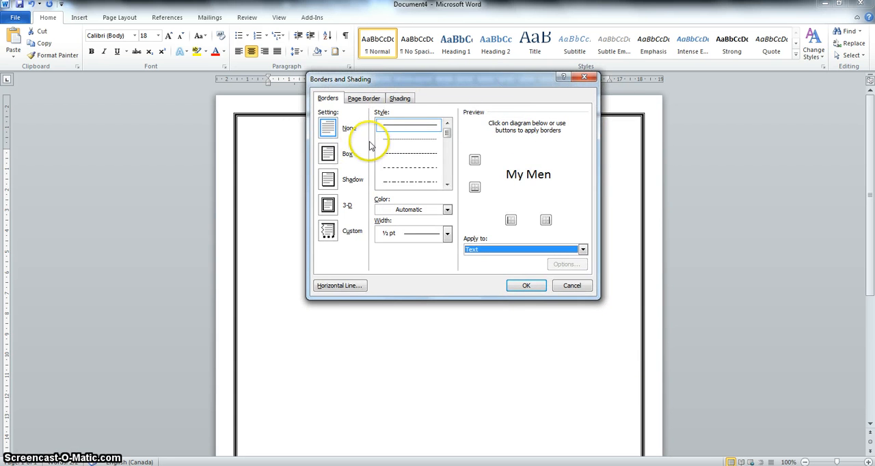
pyautogui.moveTo(446, 133); pyautogui.dragTo(458, 157)
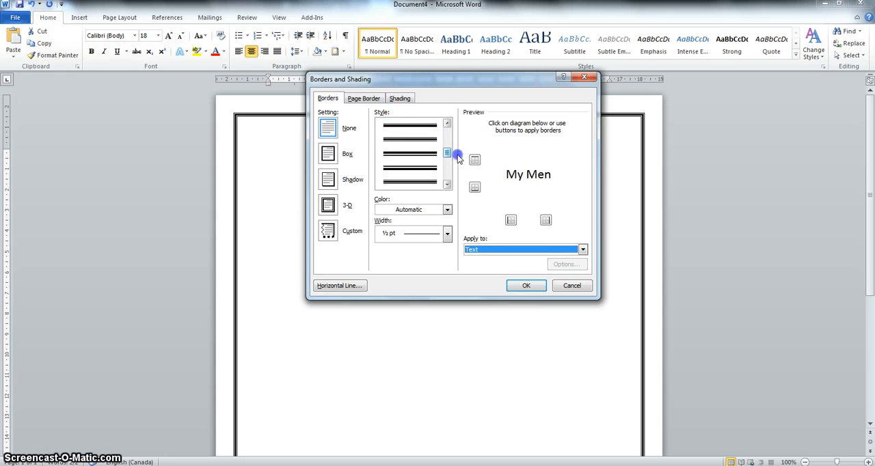
pyautogui.click(394, 139)
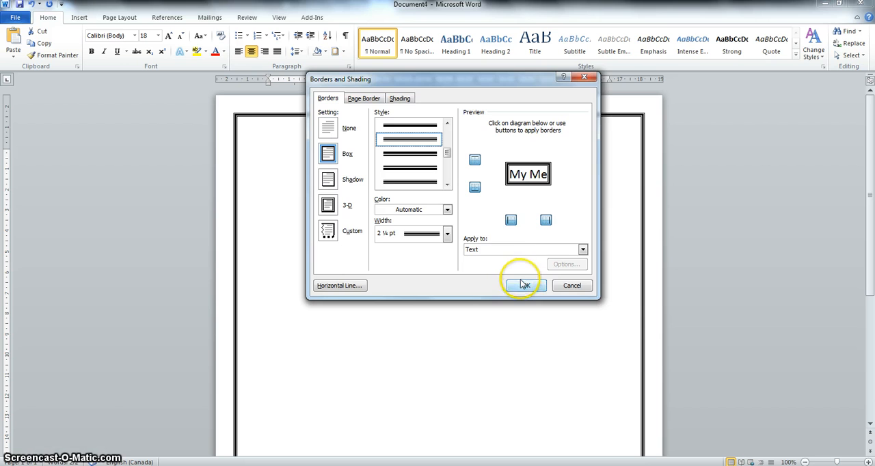
pyautogui.click(523, 285)
pyautogui.click(514, 270)
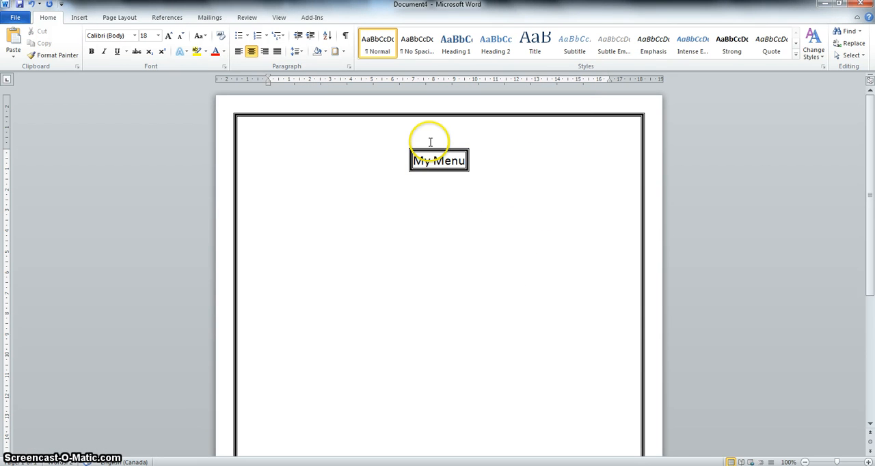
# Set the line below the title to left alignment and 12 pt font size.
pyautogui.click(239, 49)
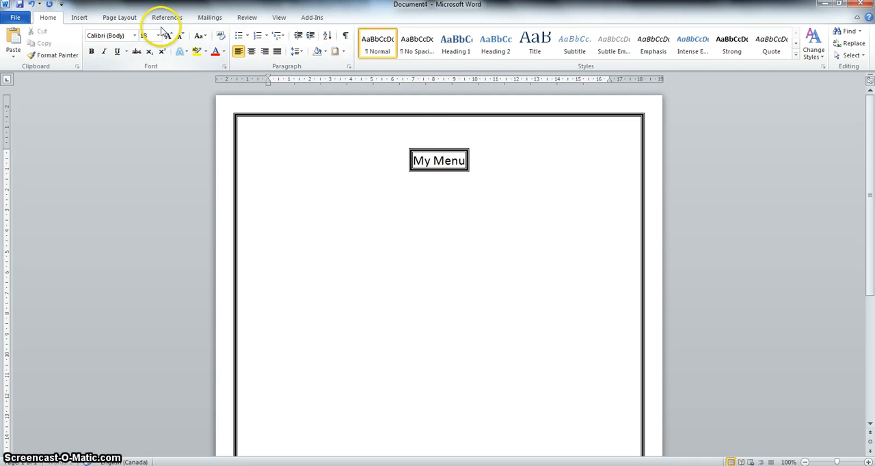
pyautogui.click(158, 36)
pyautogui.click(149, 85)
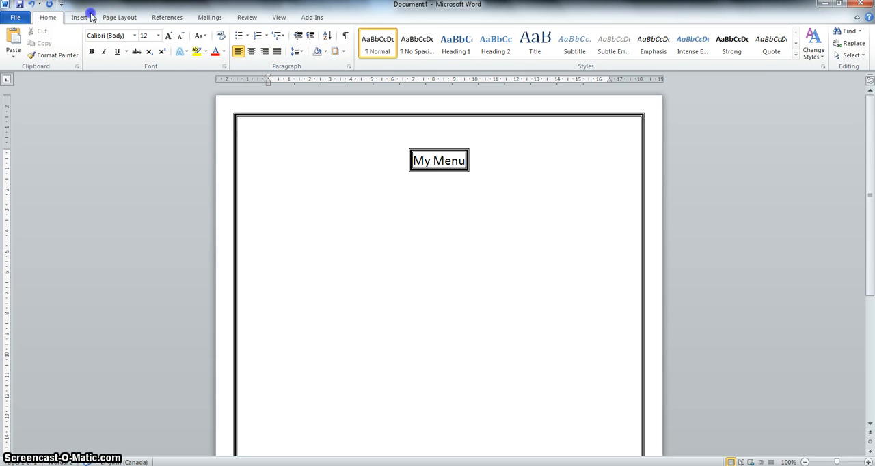
pyautogui.scroll(-3, 92, 15)
pyautogui.scroll(3, 94, 26)
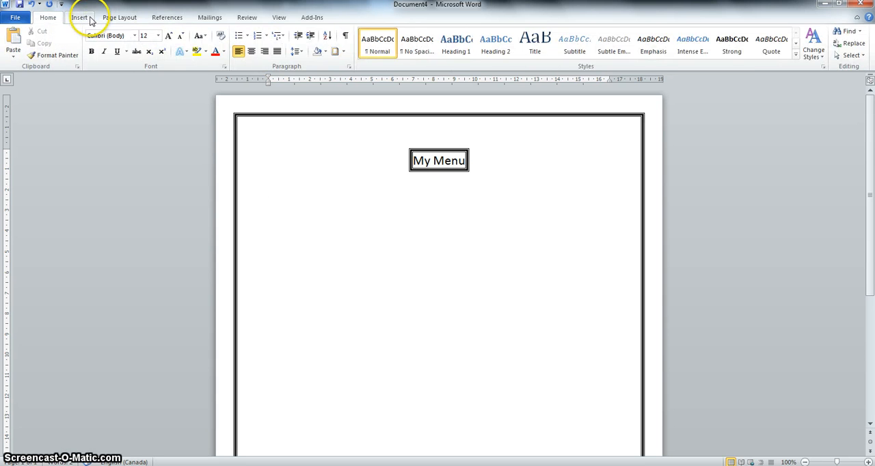
pyautogui.scroll(-3, 75, 19)
pyautogui.scroll(2, 59, 20)
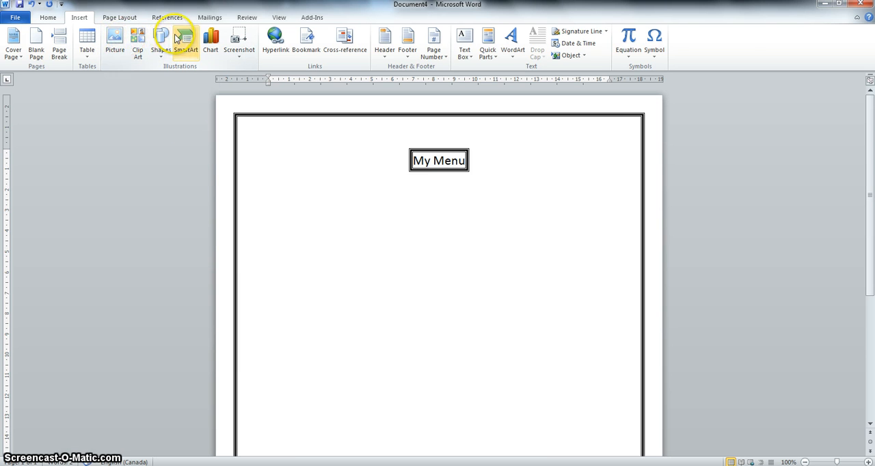
# Insert the Iron Man picture from the Pictures library on the line below the title.
pyautogui.click(113, 37)
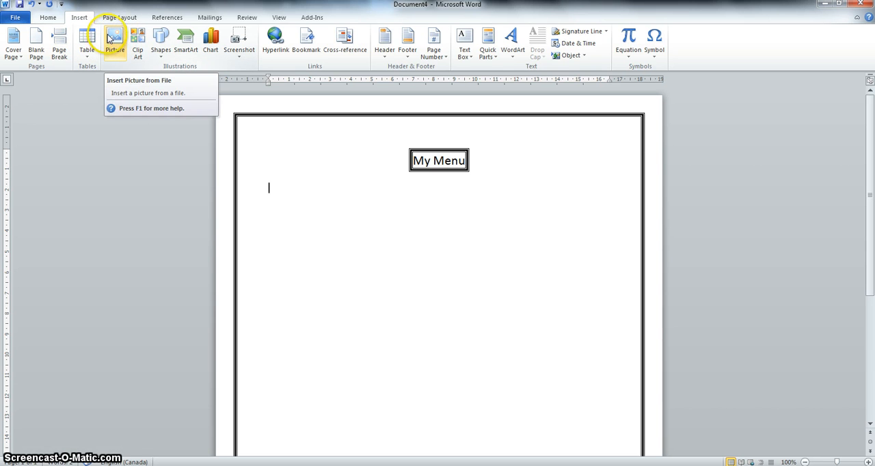
pyautogui.click(110, 38)
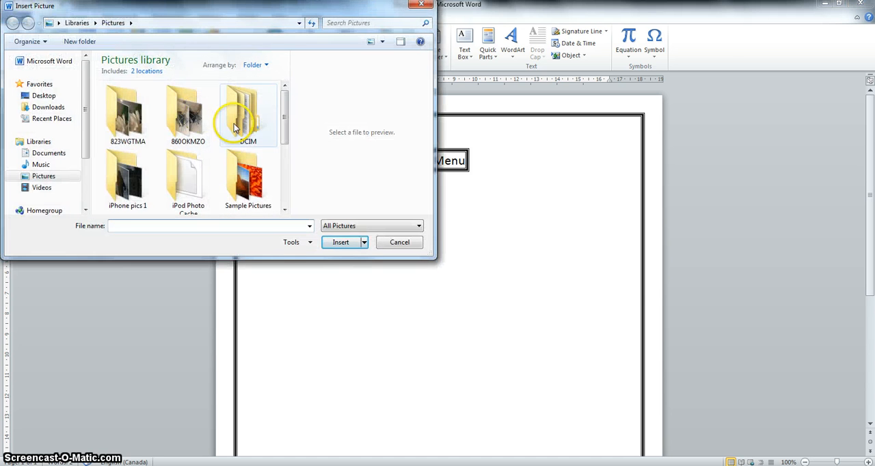
pyautogui.moveTo(289, 117); pyautogui.dragTo(292, 171)
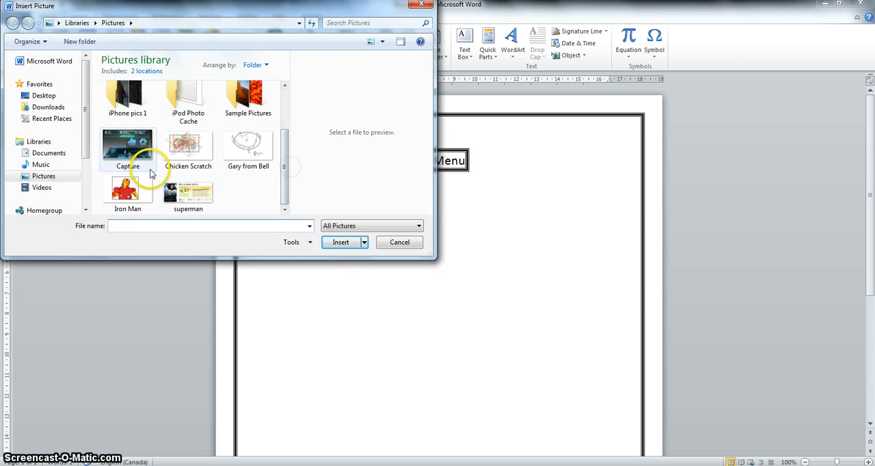
pyautogui.doubleClick(139, 200)
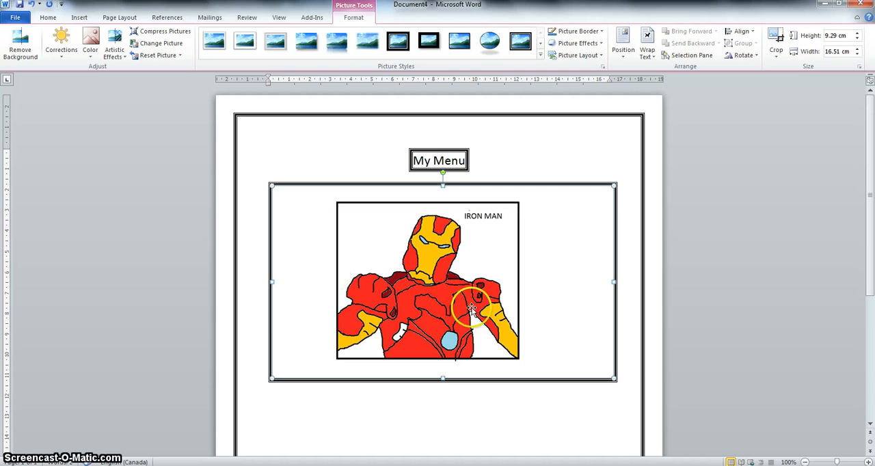
# Shrink the Iron Man picture to about 2.71 cm high and 4.82 cm wide, keeping it below the title.
pyautogui.rightClick(583, 340)
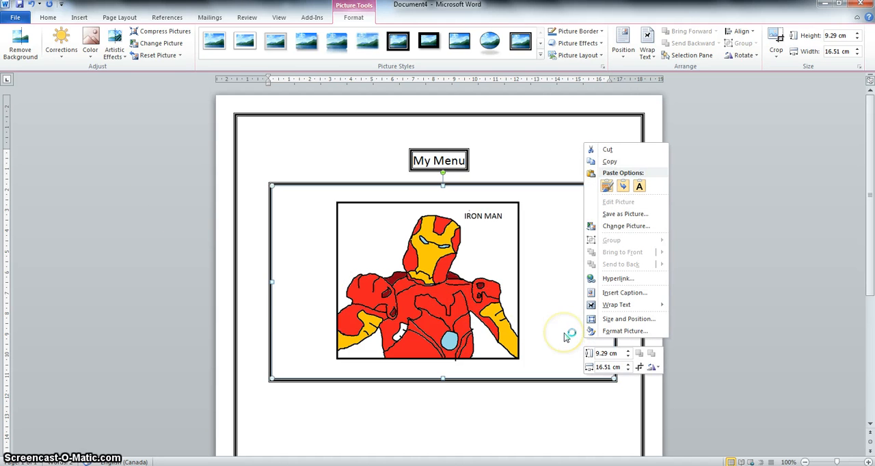
pyautogui.click(564, 333)
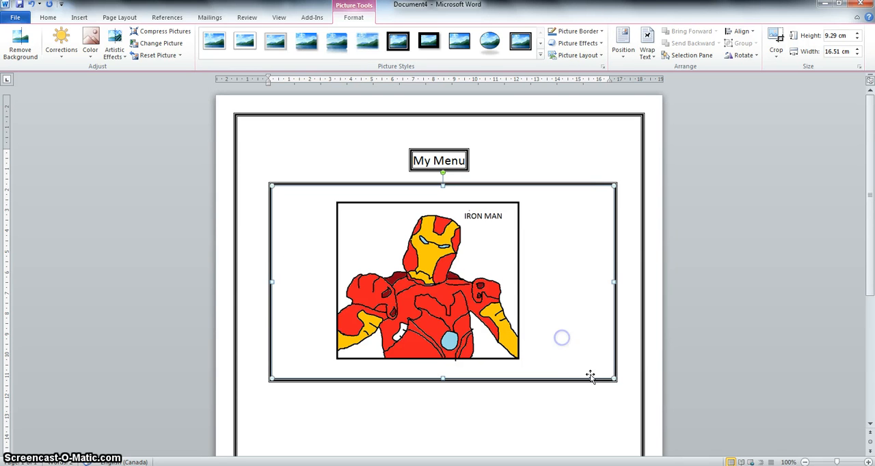
pyautogui.moveTo(610, 380); pyautogui.dragTo(371, 233)
pyautogui.moveTo(305, 216); pyautogui.dragTo(318, 181)
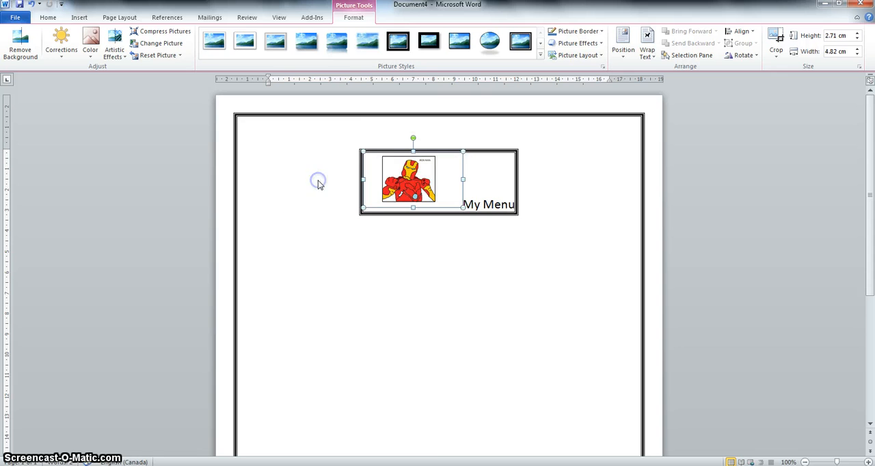
pyautogui.moveTo(431, 183); pyautogui.dragTo(433, 182)
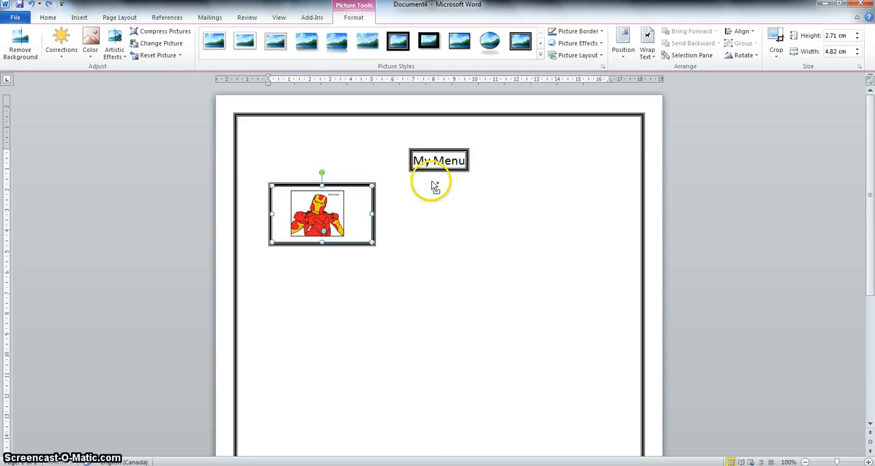
# Search the clip art for "hamburger" and insert the single hamburger with the sesame bun beside the Iron Man picture.
pyautogui.click(452, 225)
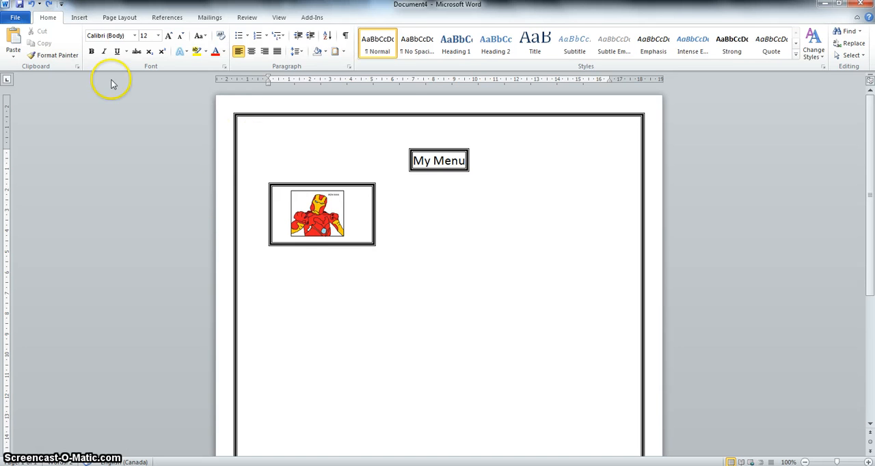
pyautogui.click(77, 17)
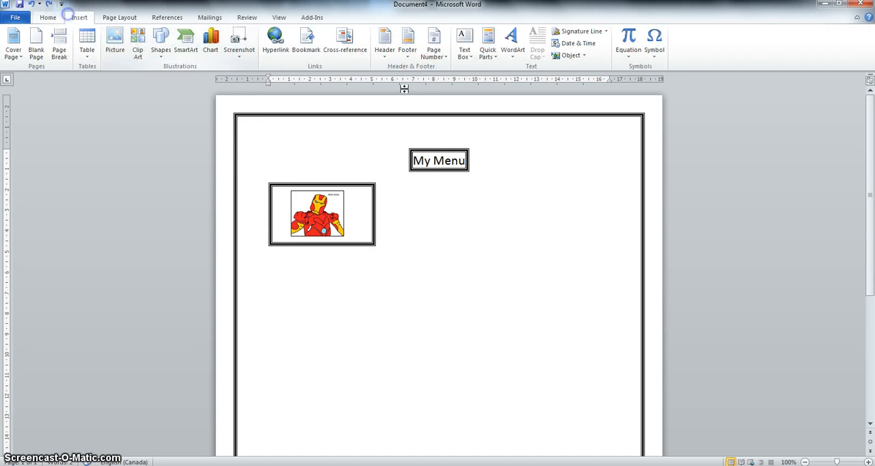
pyautogui.click(139, 50)
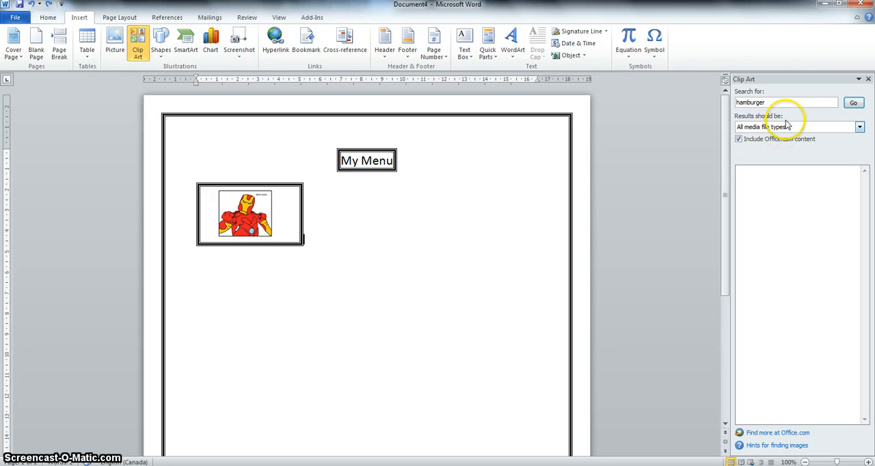
pyautogui.click(852, 103)
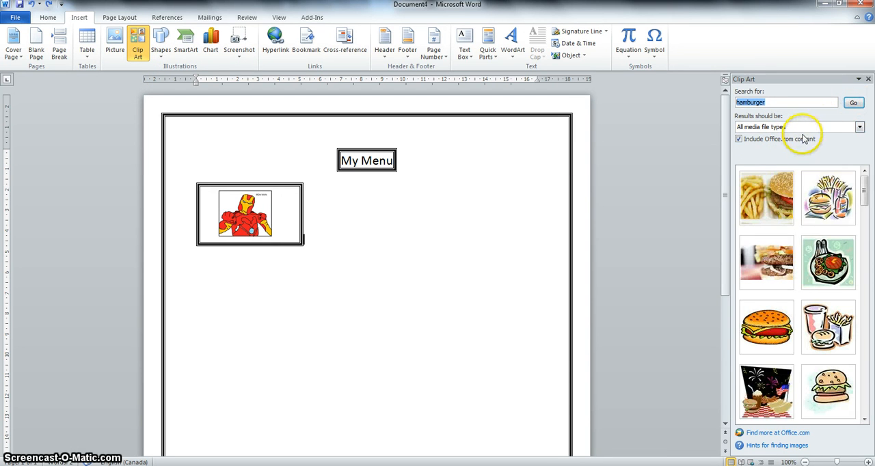
pyautogui.click(767, 328)
# Shrink the hamburger clip art to about 1.56 cm high and 2.31 cm wide.
pyautogui.moveTo(319, 221); pyautogui.dragTo(496, 191)
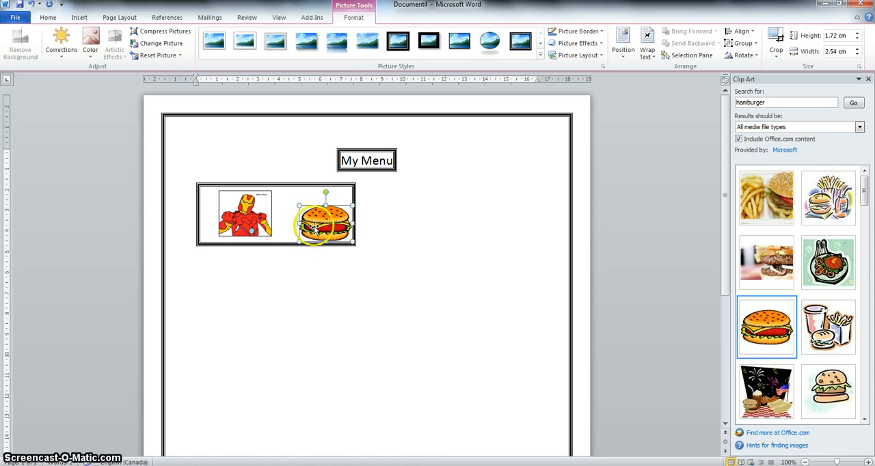
pyautogui.moveTo(357, 289)
pyautogui.mouseDown()
pyautogui.moveTo(359, 279)
pyautogui.moveTo(369, 283)
pyautogui.mouseUp()
pyautogui.moveTo(352, 205); pyautogui.dragTo(345, 189)
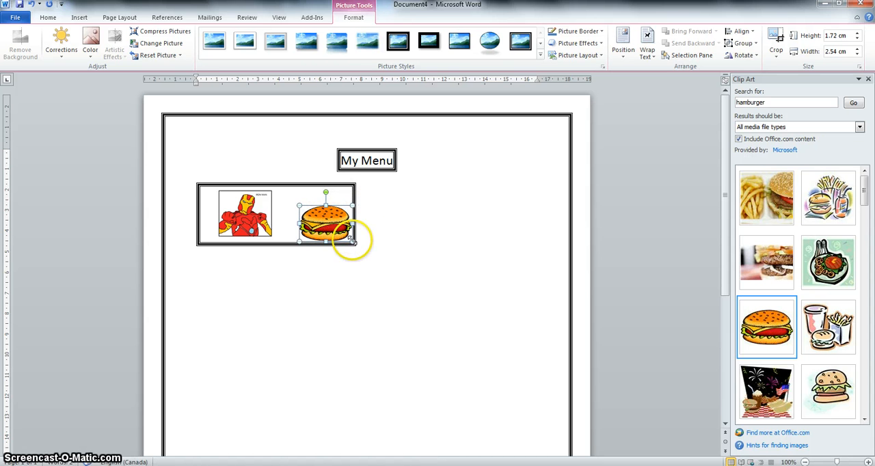
pyautogui.moveTo(352, 241); pyautogui.dragTo(348, 237)
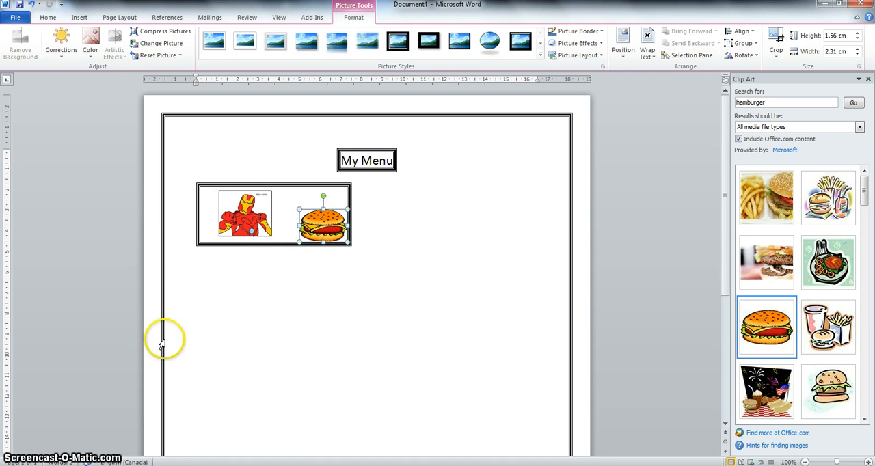
# Remove the box border around the Iron Man picture by setting its border to None, applied to the text.
pyautogui.doubleClick(210, 281)
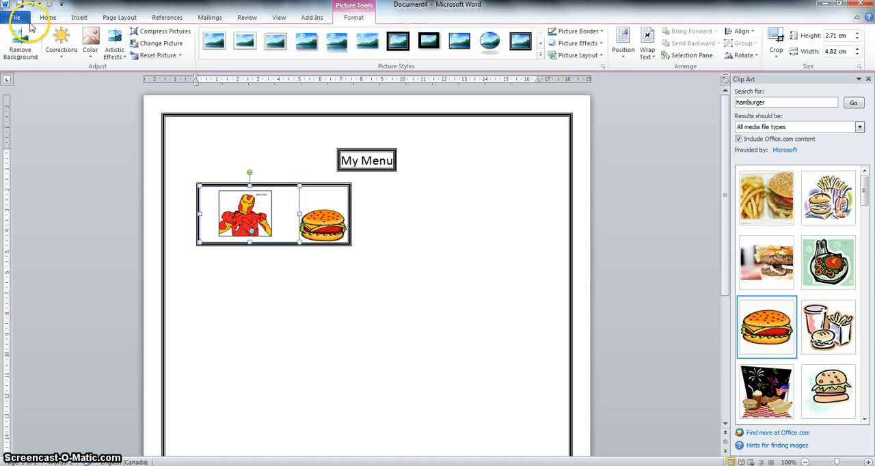
pyautogui.click(47, 17)
pyautogui.click(335, 53)
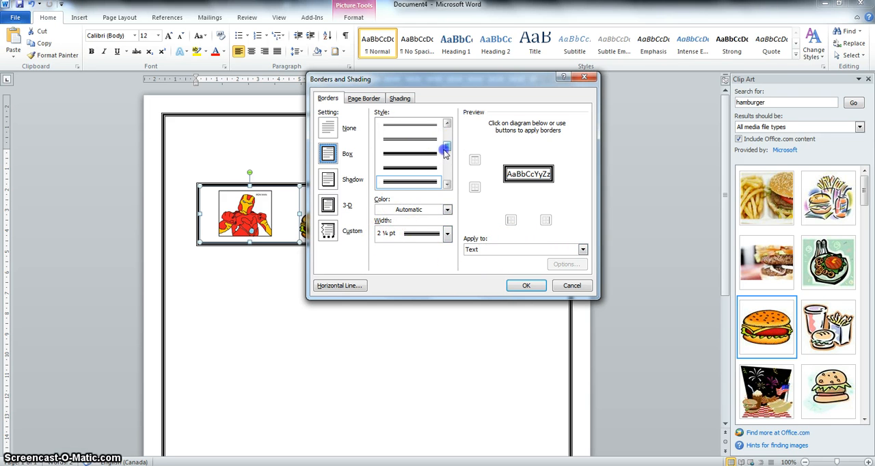
pyautogui.moveTo(445, 153); pyautogui.dragTo(446, 127)
pyautogui.click(327, 136)
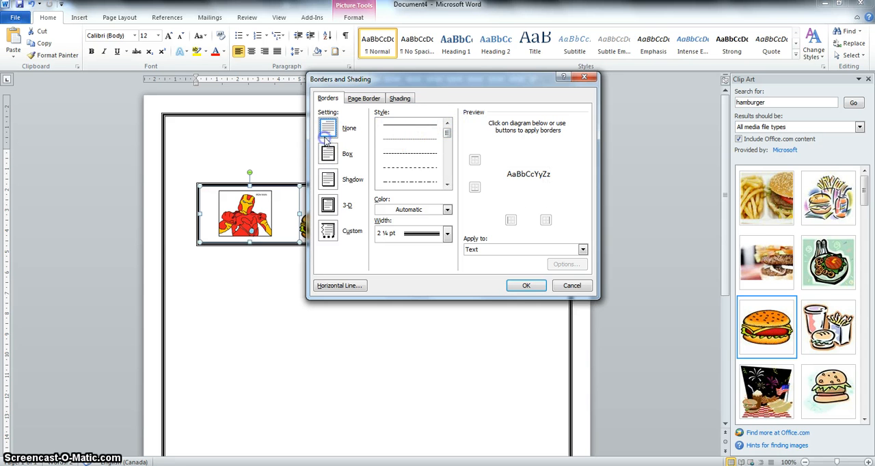
pyautogui.click(521, 284)
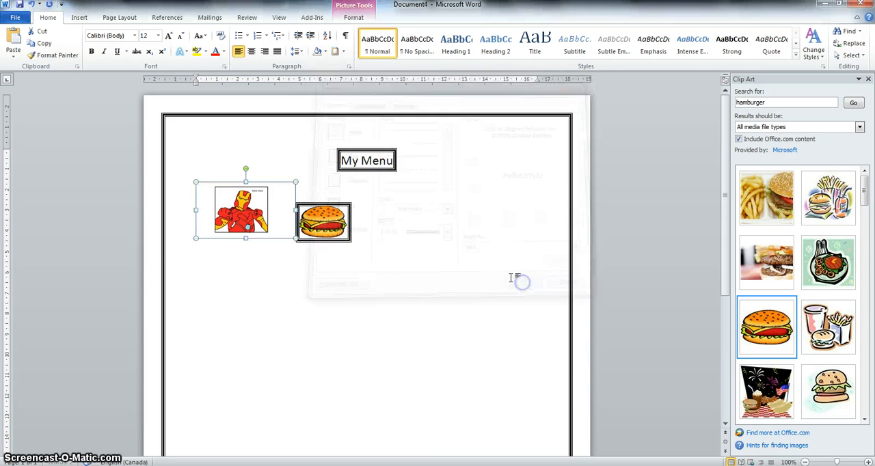
# Try to push the two pictures farther down the page with two line breaks.
pyautogui.click(353, 248)
pyautogui.click(248, 277)
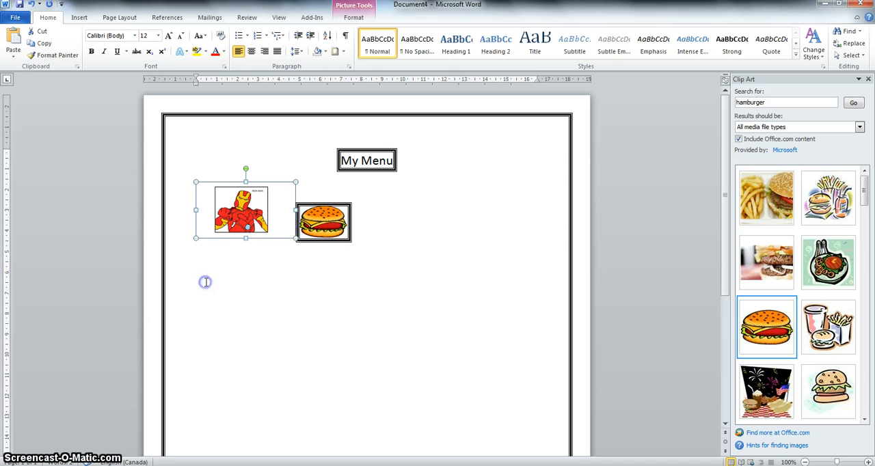
pyautogui.click(338, 231)
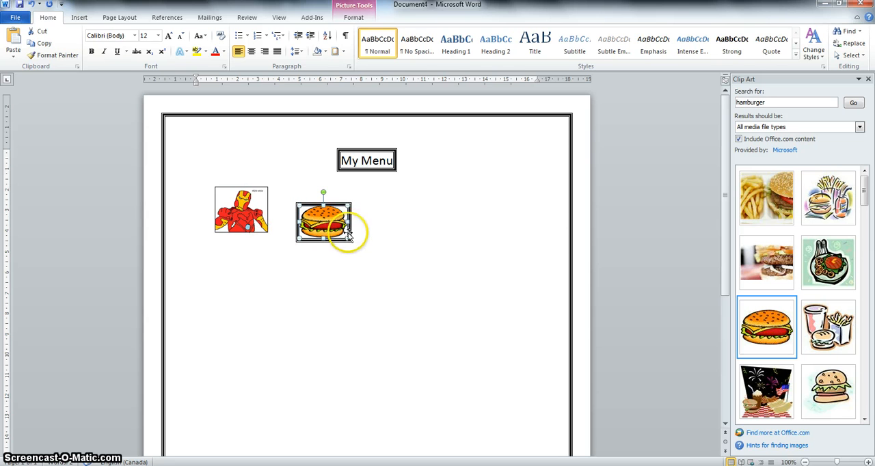
pyautogui.click(218, 262)
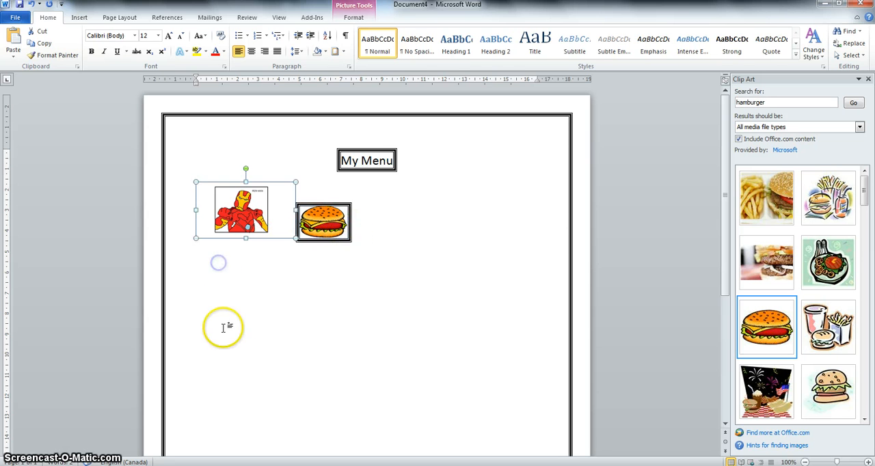
pyautogui.click(236, 323)
pyautogui.press('Return')
pyautogui.press('Return')
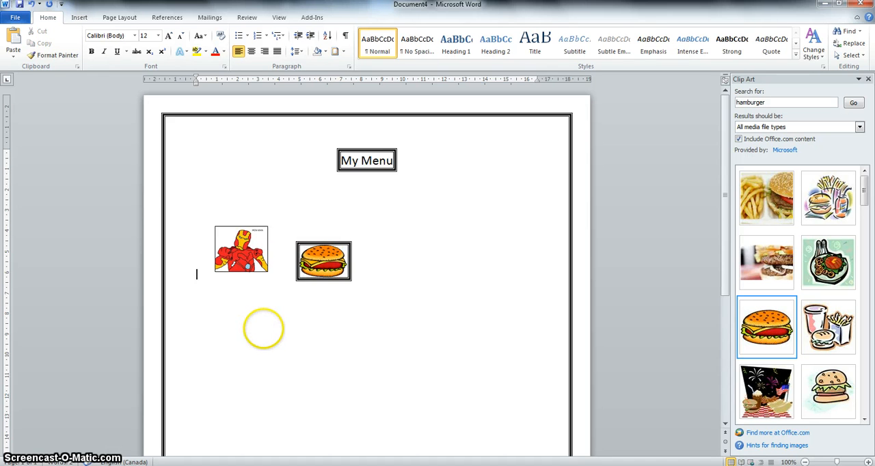
# Delete the line breaks above the pictures back to the title and add two new ones, centering the picture row like the title.
pyautogui.press('BackSpace')
pyautogui.press('BackSpace')
pyautogui.press('BackSpace')
pyautogui.press('Return')
pyautogui.press('Return')
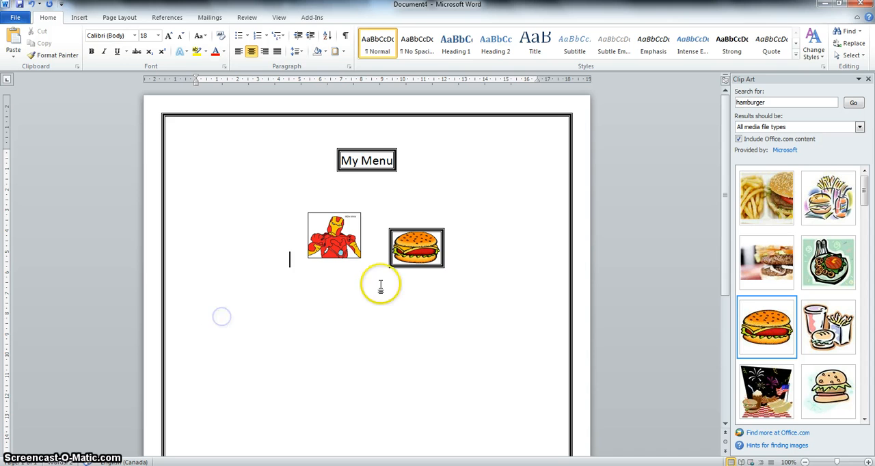
# Set the empty line below the pictures to left alignment and 12 pt font size.
pyautogui.click(468, 271)
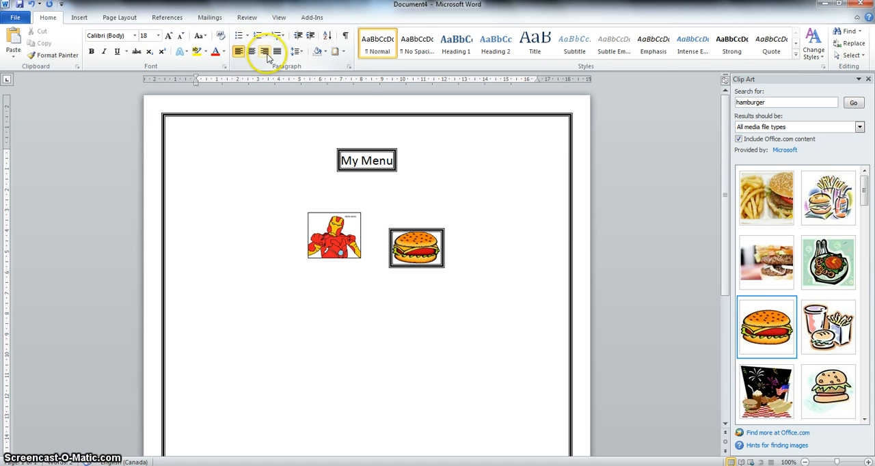
pyautogui.click(158, 36)
pyautogui.click(145, 83)
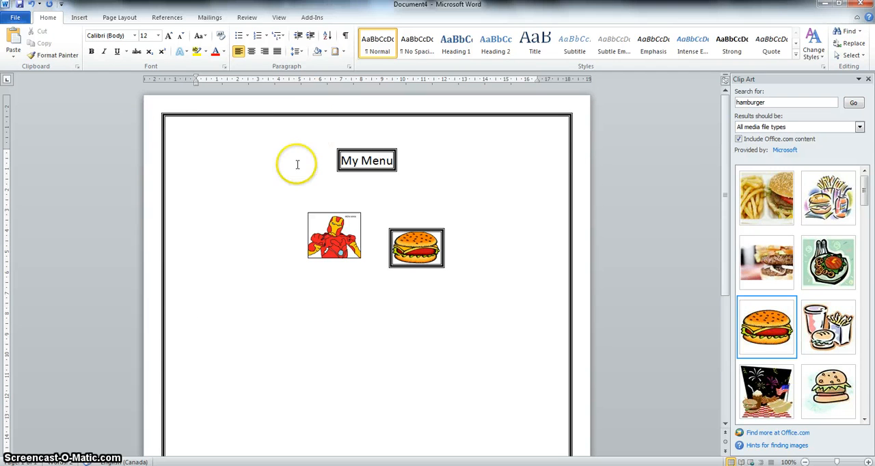
pyautogui.click(120, 18)
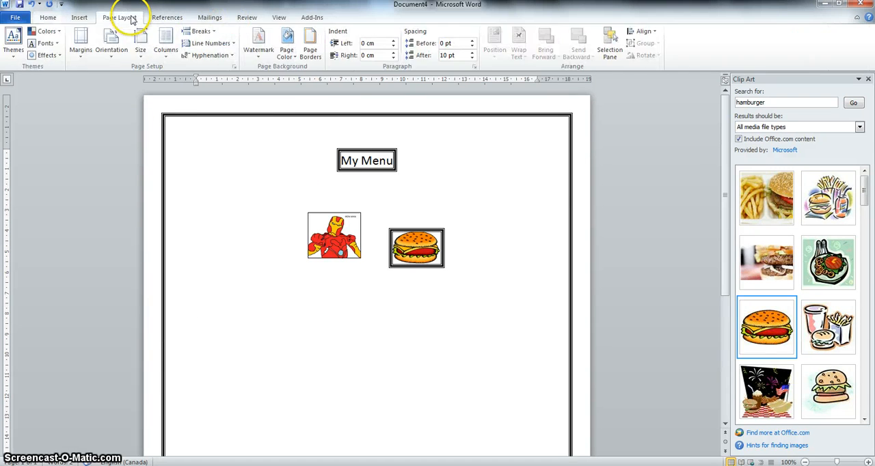
pyautogui.click(80, 17)
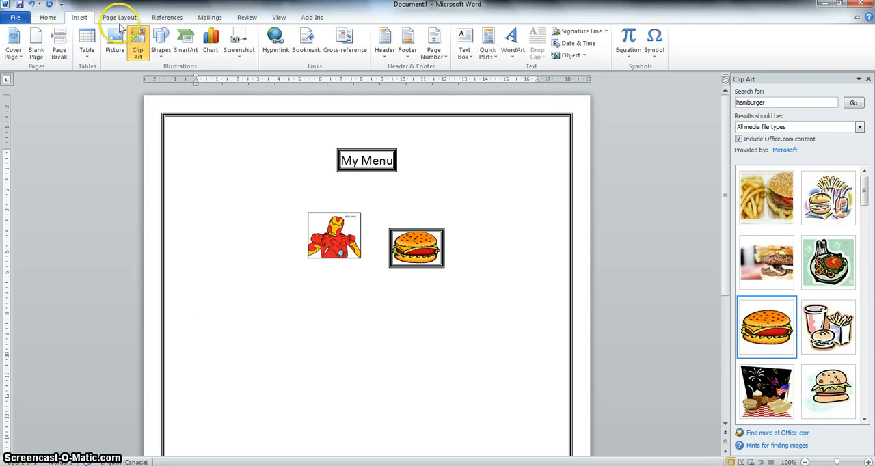
pyautogui.click(273, 43)
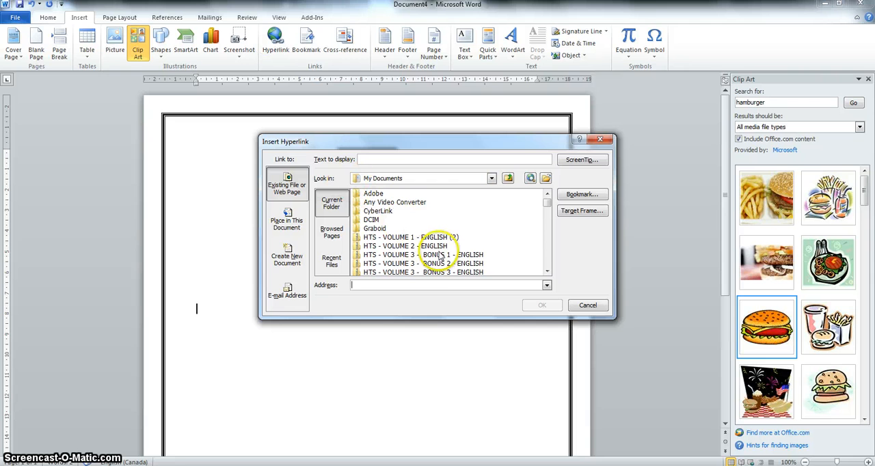
pyautogui.click(461, 210)
pyautogui.scroll(-2, 464, 213)
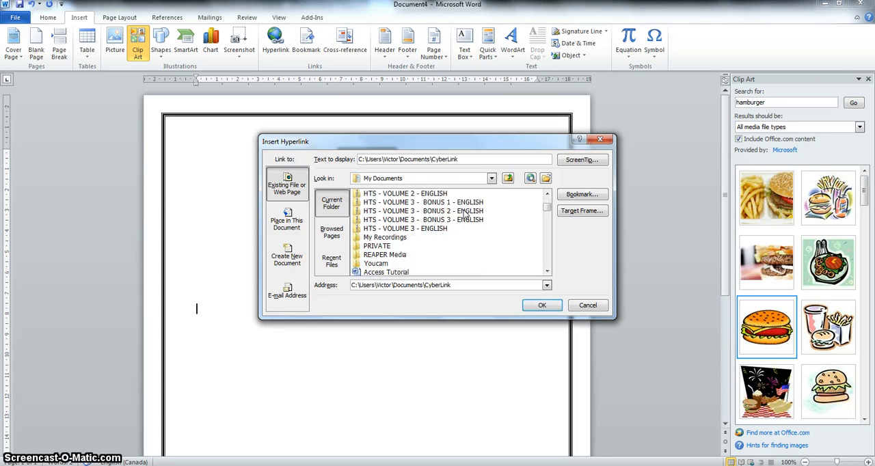
pyautogui.scroll(-5, 463, 214)
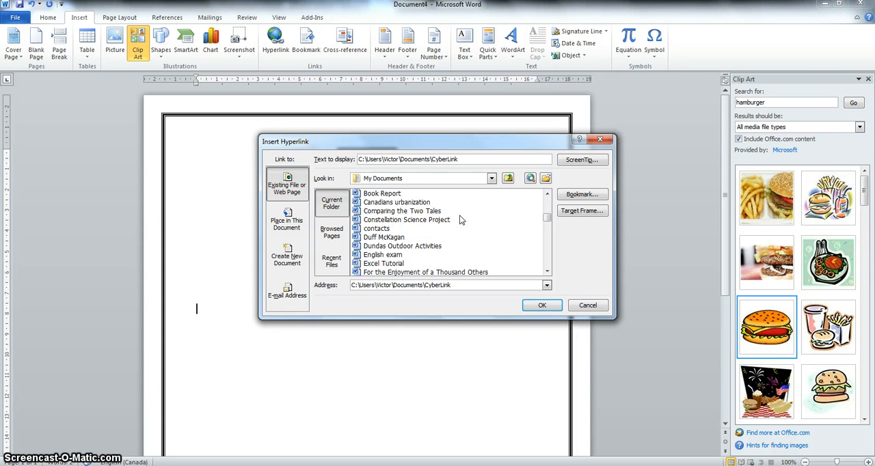
pyautogui.scroll(7, 459, 218)
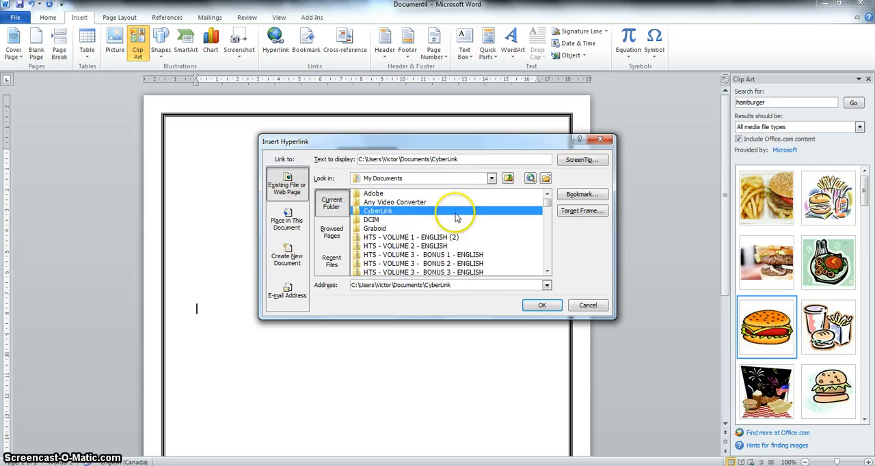
pyautogui.click(455, 287)
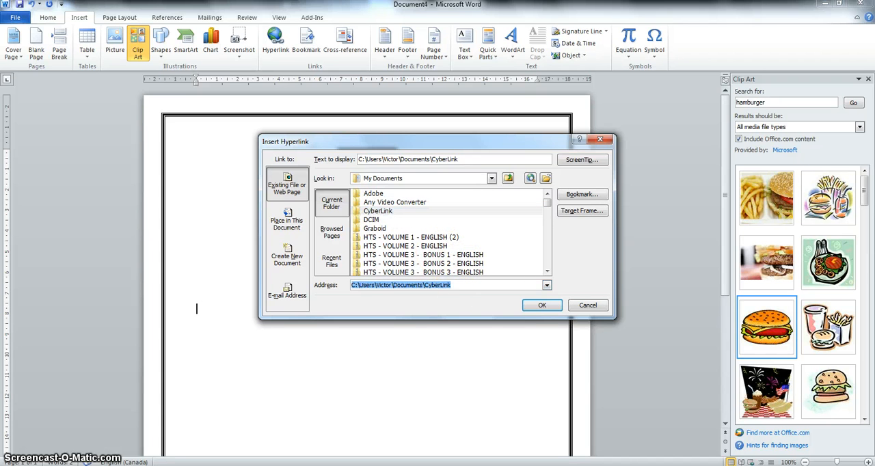
pyautogui.press('BackSpace')
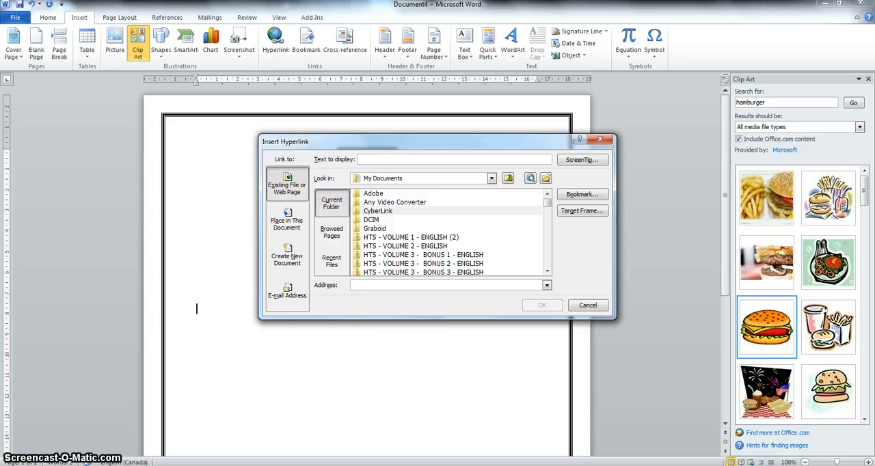
pyautogui.write('http://www.youtube.com/')
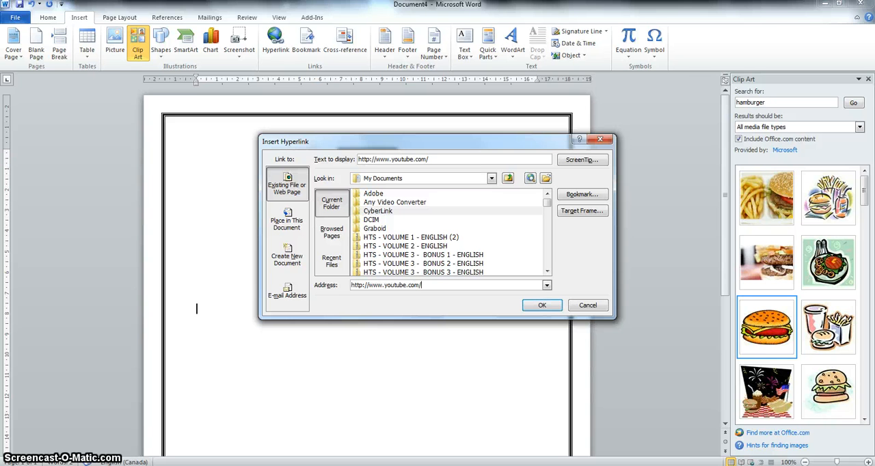
pyautogui.press('Return')
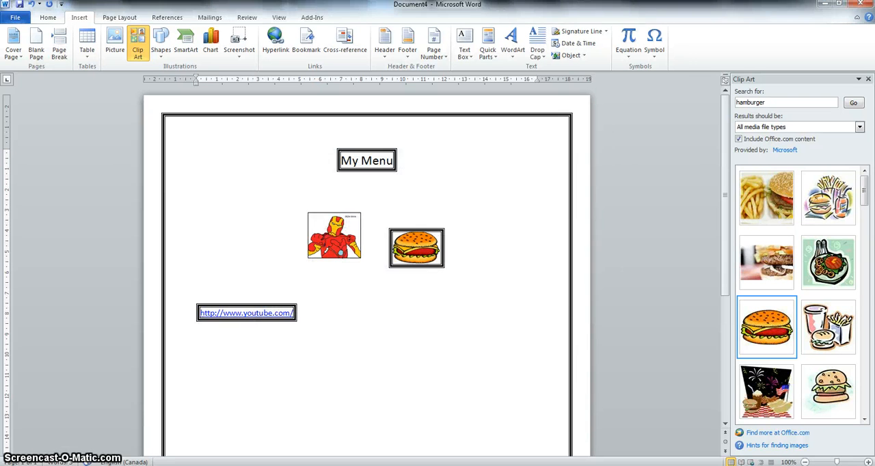
# Try to remove the box border around the YouTube link by setting its border to None, applied to the paragraph.
pyautogui.click(271, 313)
pyautogui.rightClick(271, 313)
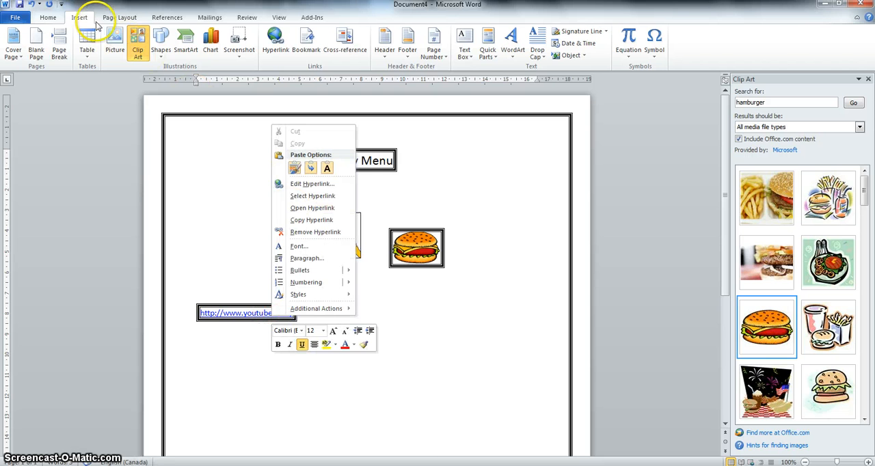
pyautogui.click(44, 16)
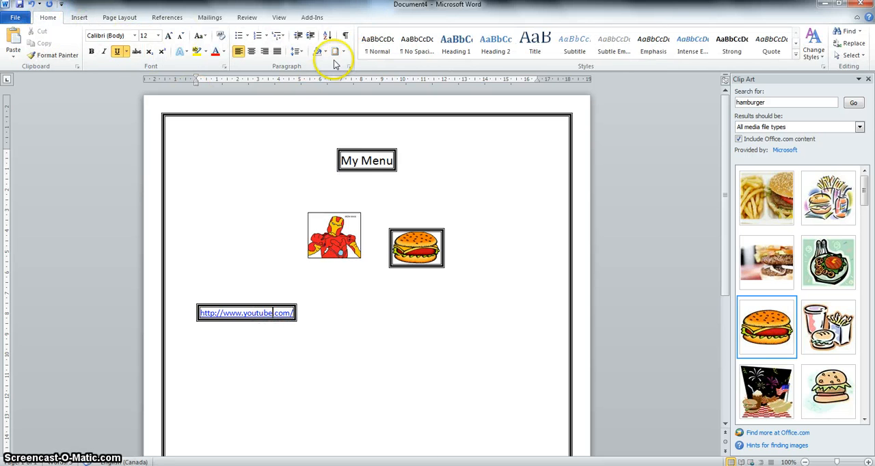
pyautogui.click(339, 54)
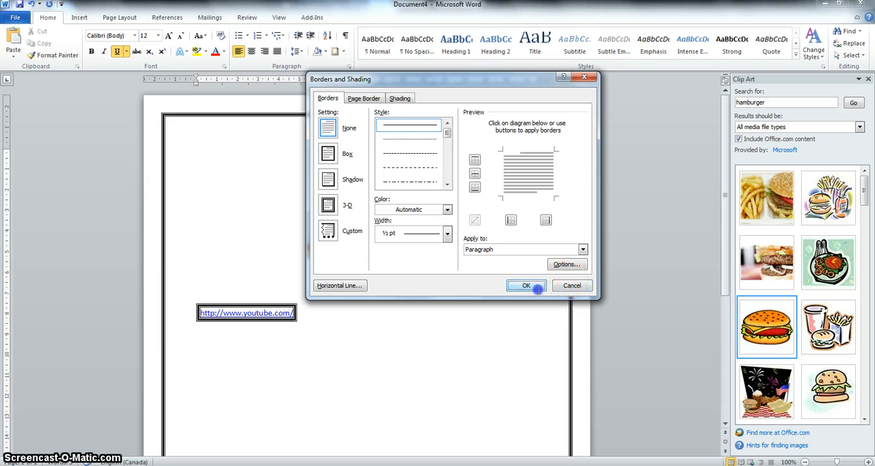
pyautogui.click(526, 286)
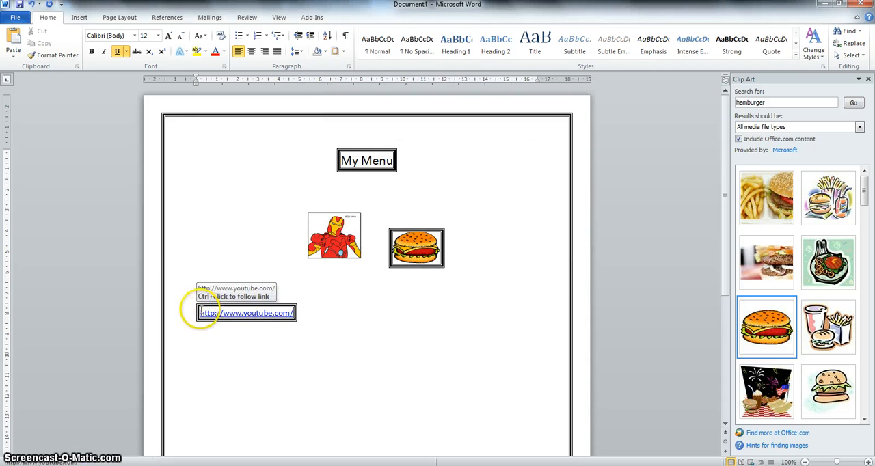
pyautogui.moveTo(195, 308); pyautogui.dragTo(362, 315)
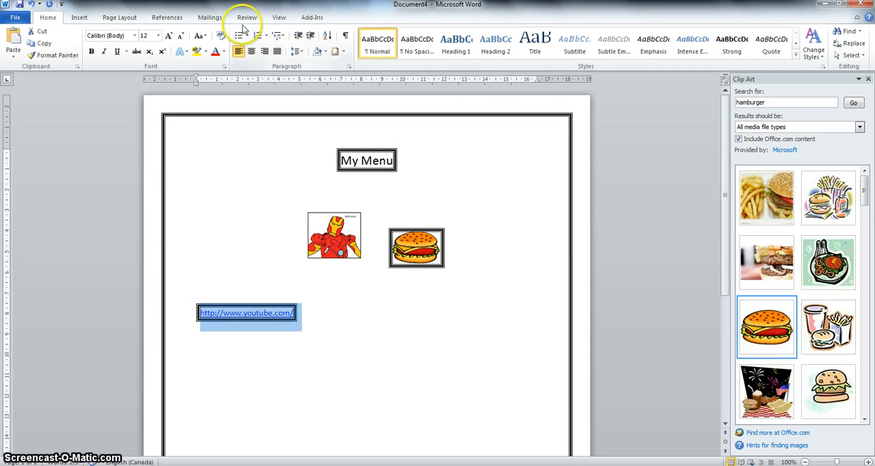
pyautogui.click(336, 52)
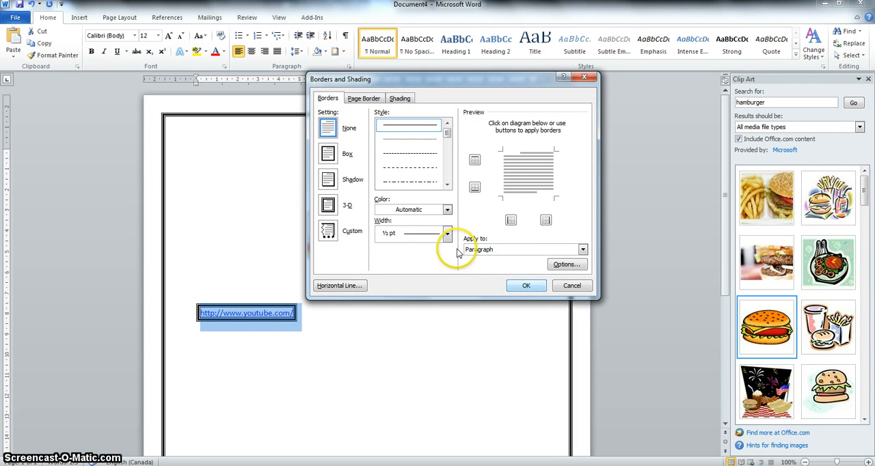
pyautogui.click(528, 285)
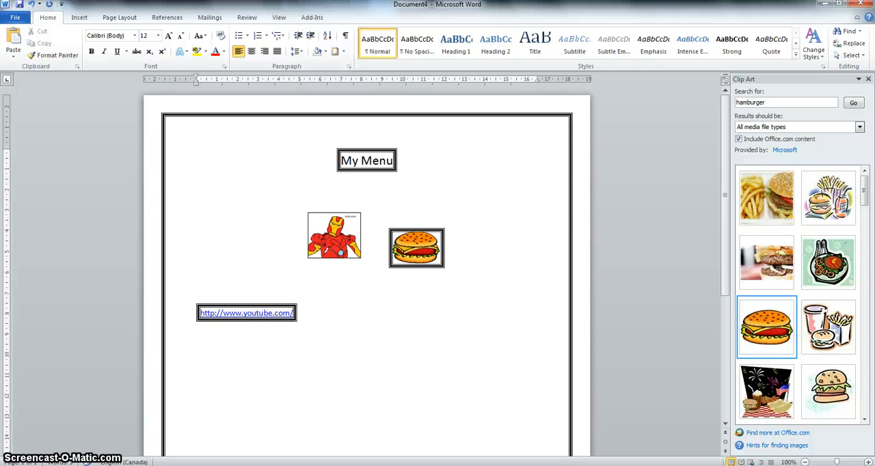
# Switch to Document3 and delete its YouTube hyperlink line.
pyautogui.press('BackSpace')
pyautogui.press('BackSpace')
pyautogui.press('BackSpace')
pyautogui.click(584, 413)
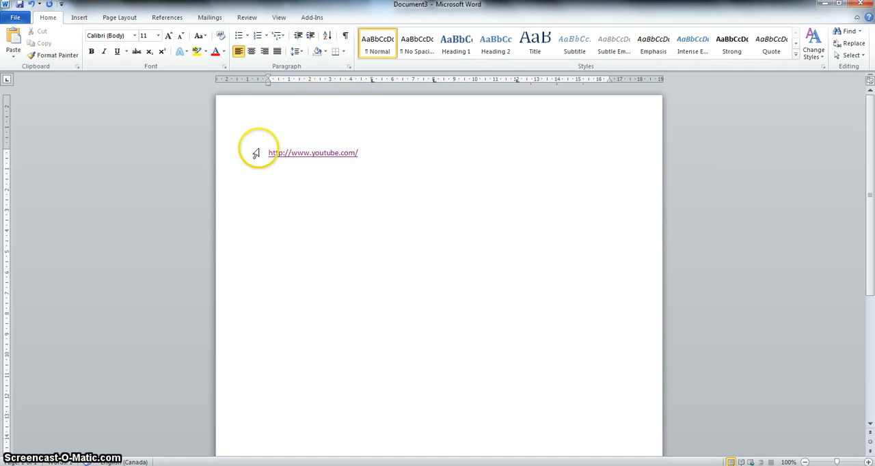
pyautogui.click(263, 151)
pyautogui.press('Delete')
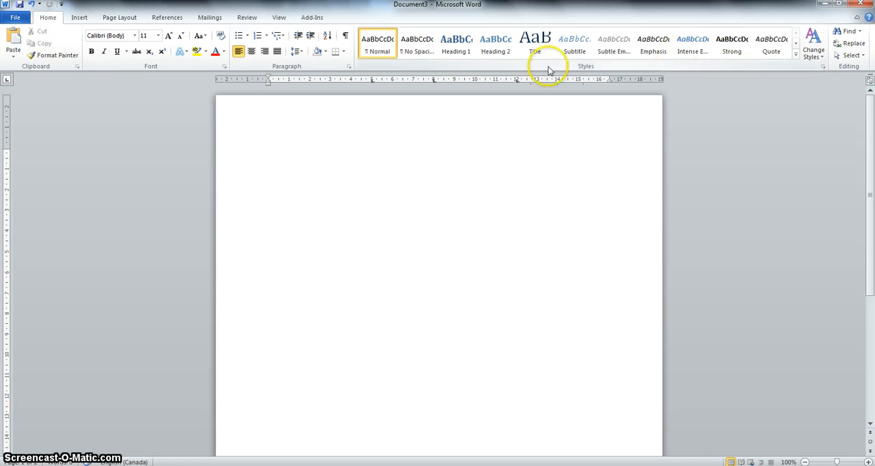
# Create a new blank document and close its Clip Art pane.
pyautogui.click(15, 17)
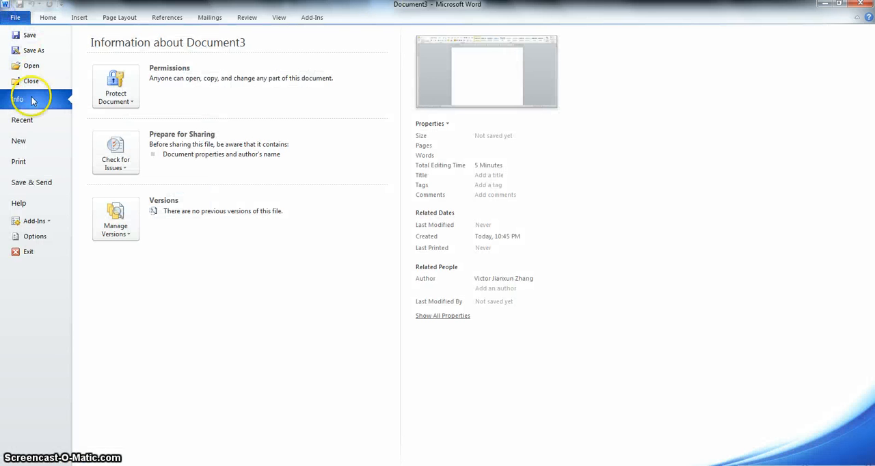
pyautogui.click(28, 141)
pyautogui.click(537, 267)
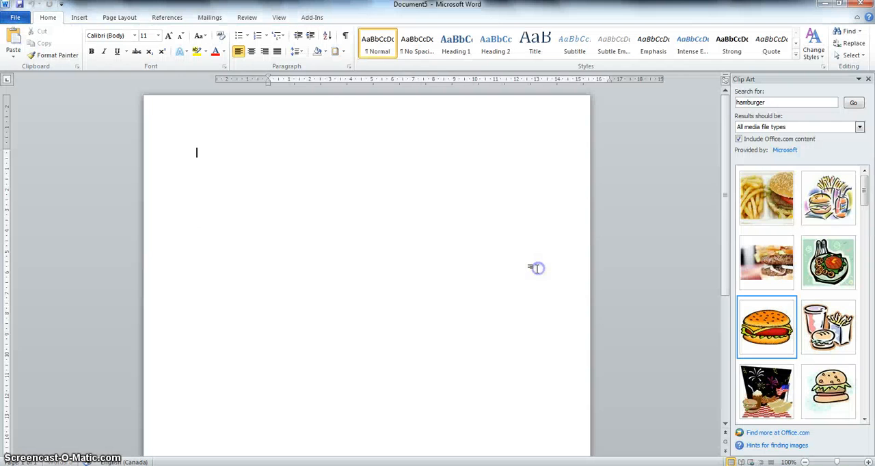
pyautogui.click(868, 80)
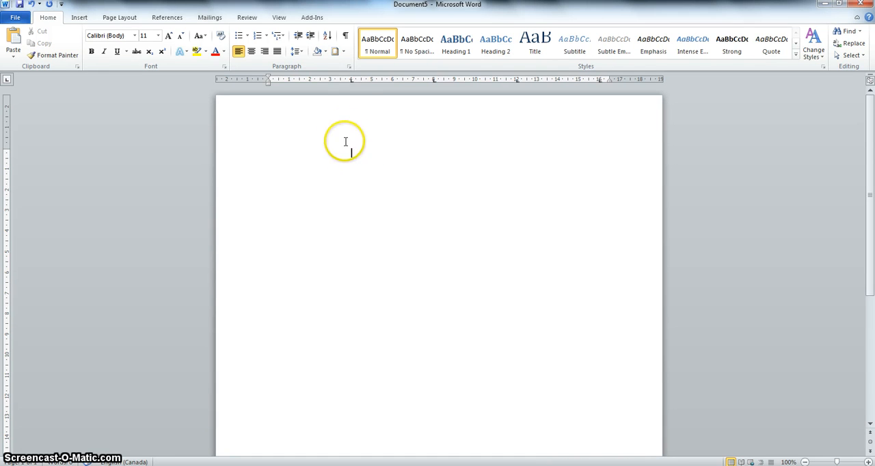
# Clear the 16 cm tab stop from the paragraph's tab settings.
pyautogui.click(349, 66)
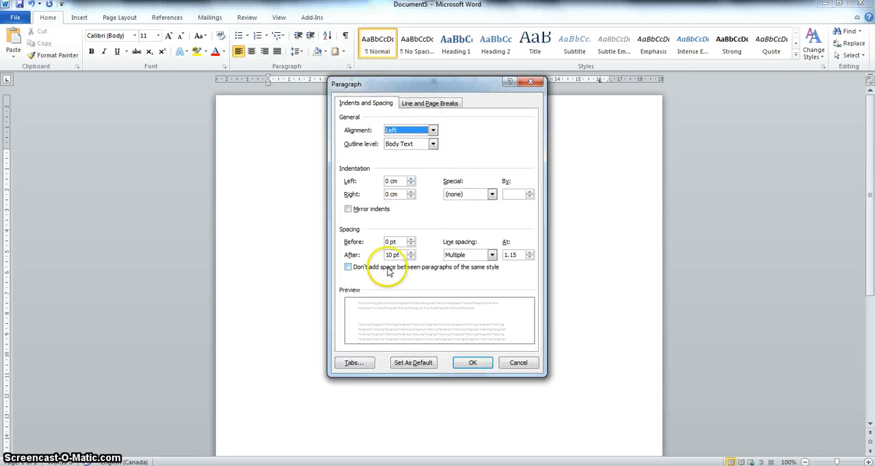
pyautogui.click(355, 362)
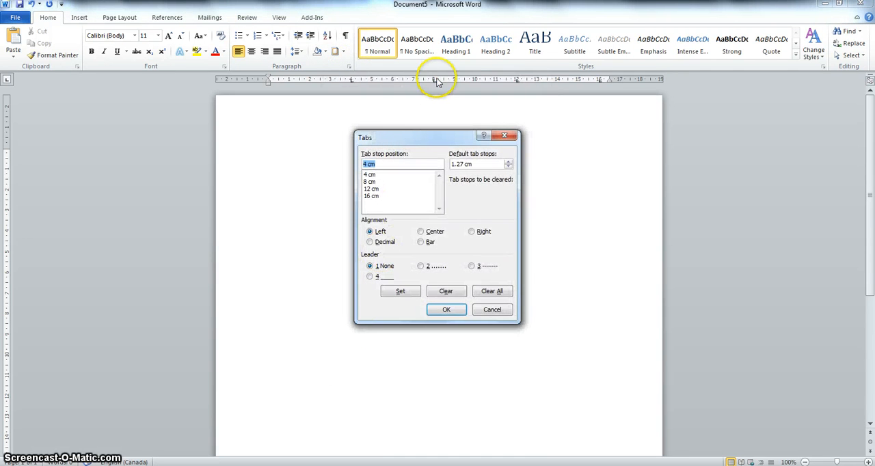
pyautogui.click(378, 197)
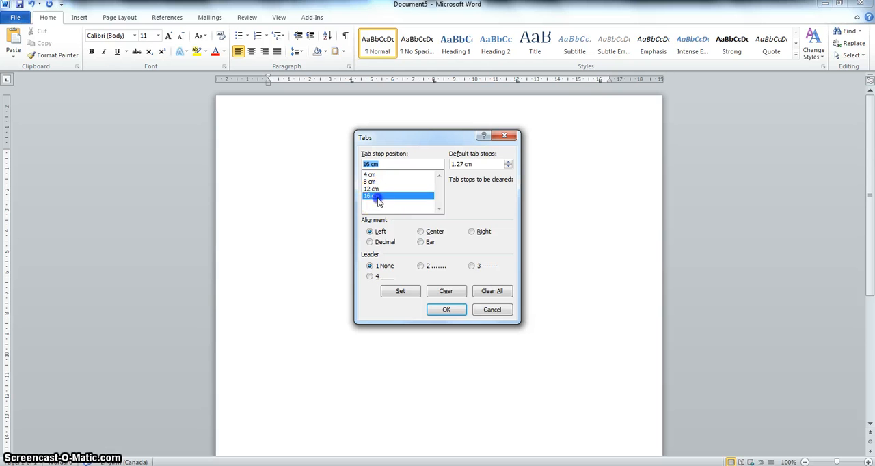
pyautogui.click(445, 291)
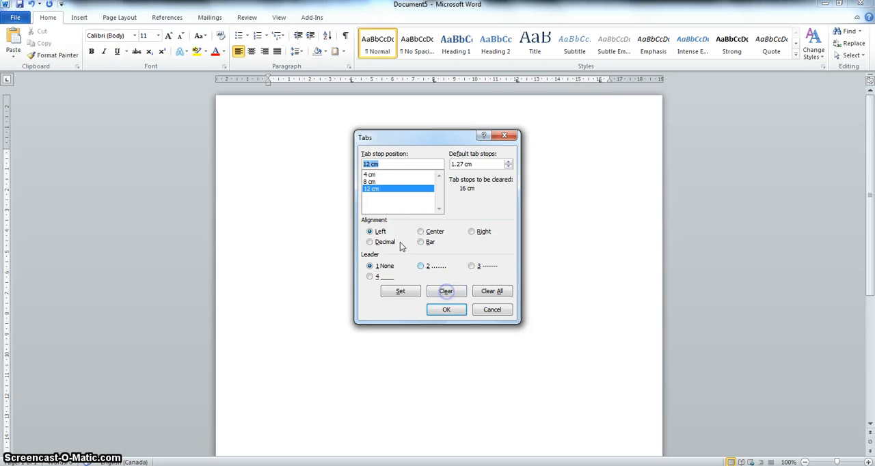
# Try to give the 4 cm, 8 cm and 12 cm tab stops dotted leader 2, and apply the tab settings.
pyautogui.click(383, 174)
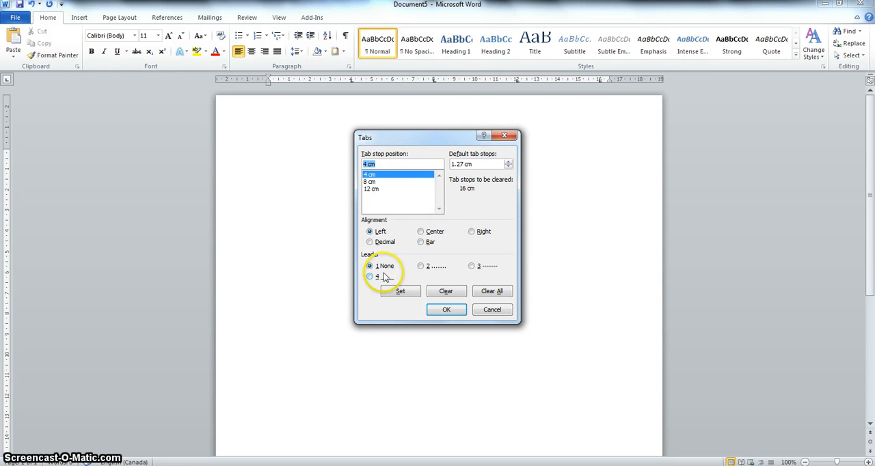
pyautogui.click(421, 265)
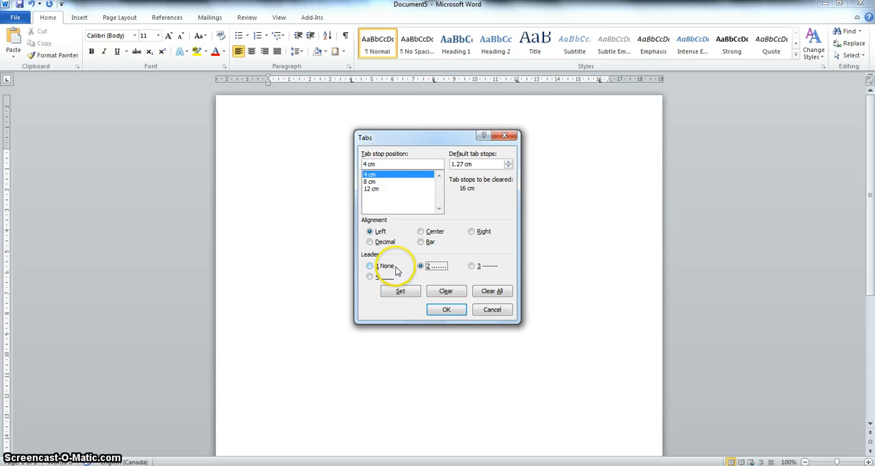
pyautogui.click(400, 184)
pyautogui.click(419, 267)
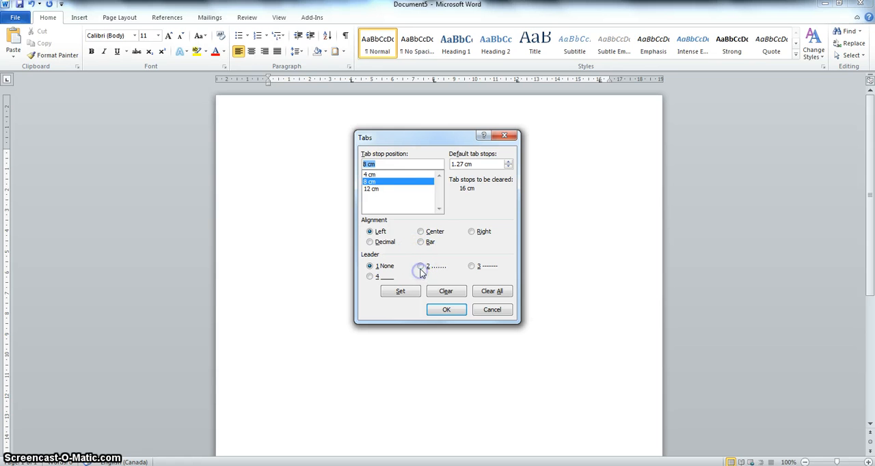
pyautogui.click(402, 188)
pyautogui.click(420, 268)
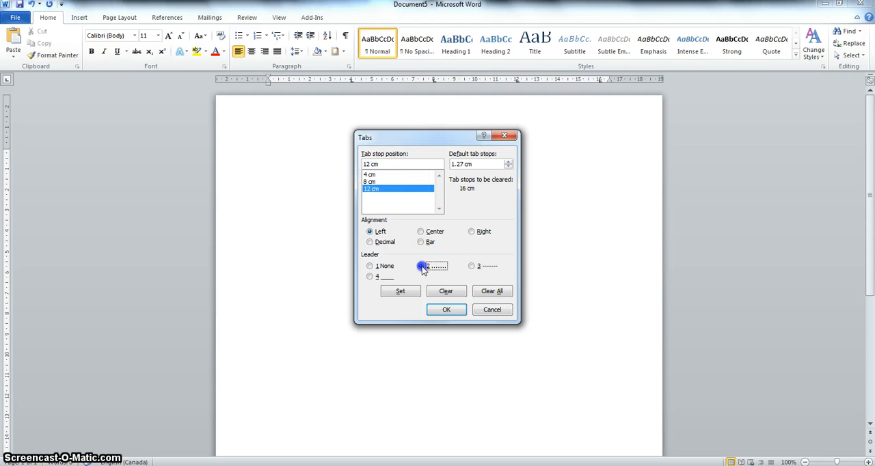
pyautogui.click(446, 310)
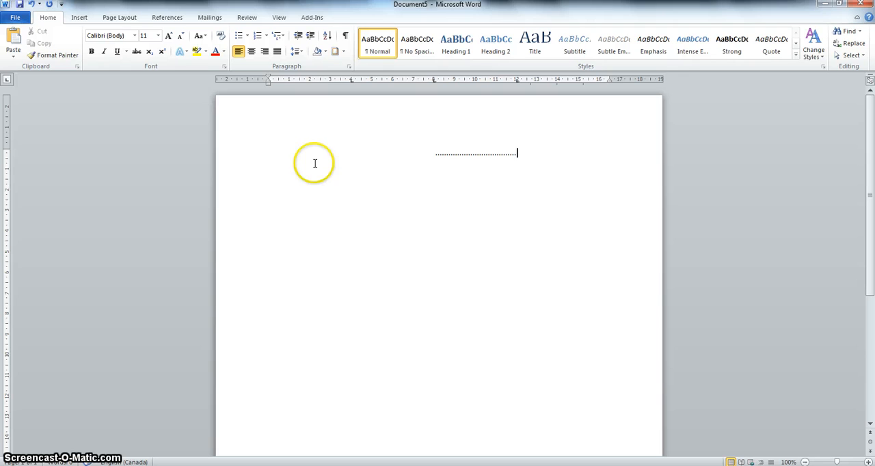
# Enter "Fries" on the first line and delete the tabs that follow it.
pyautogui.press('BackSpace')
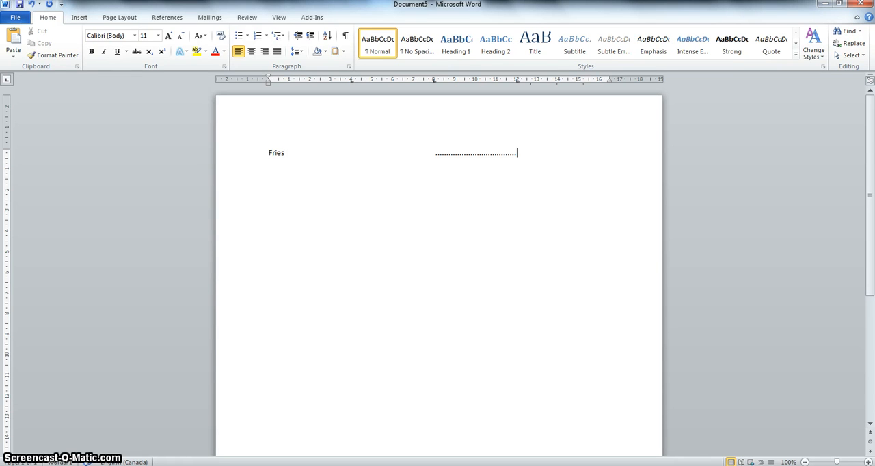
pyautogui.write('s')
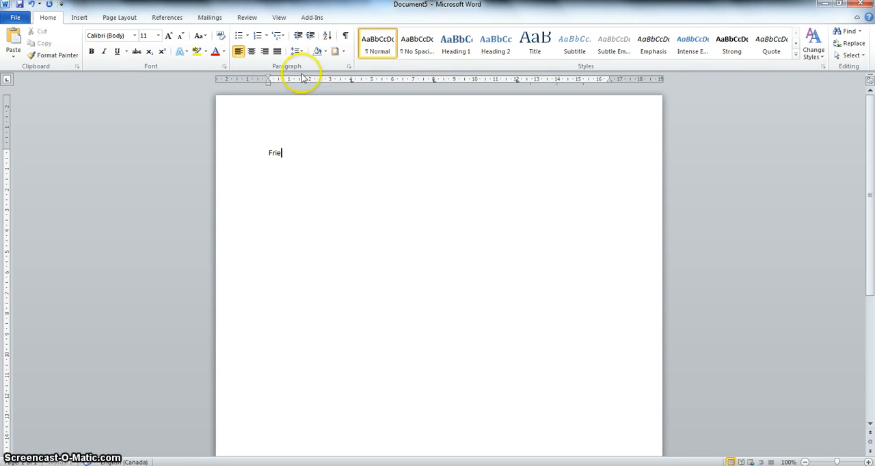
# Assign dotted leader 2 to the 4 cm tab stop in the tab settings of the Fries line.
pyautogui.click(348, 67)
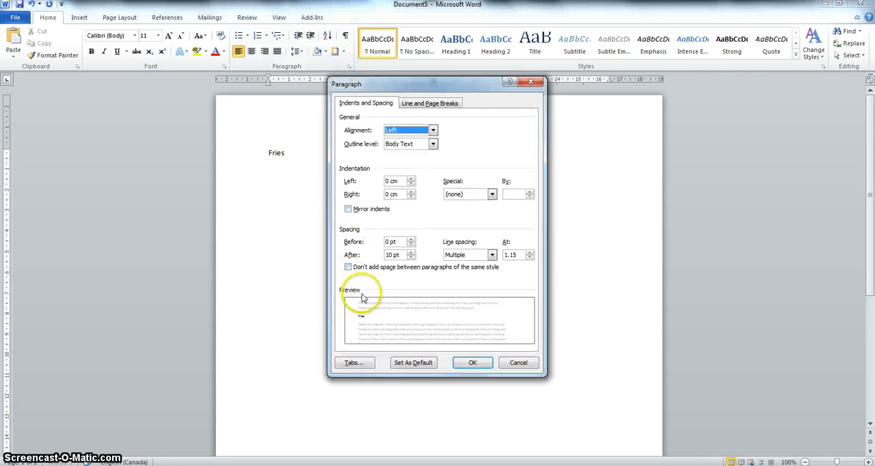
pyautogui.click(364, 361)
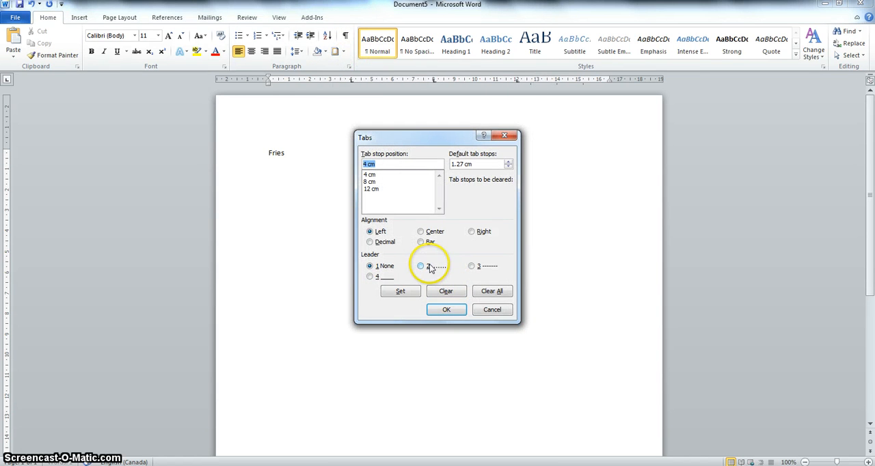
pyautogui.click(369, 175)
pyautogui.click(428, 268)
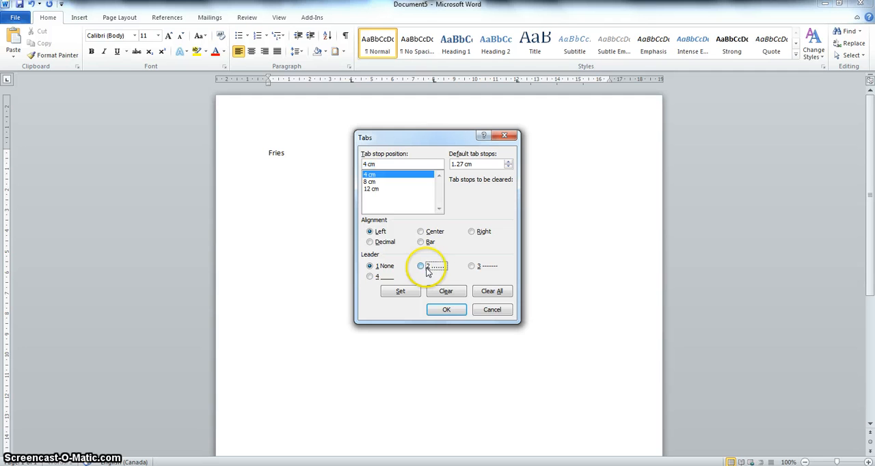
pyautogui.click(414, 187)
pyautogui.click(410, 181)
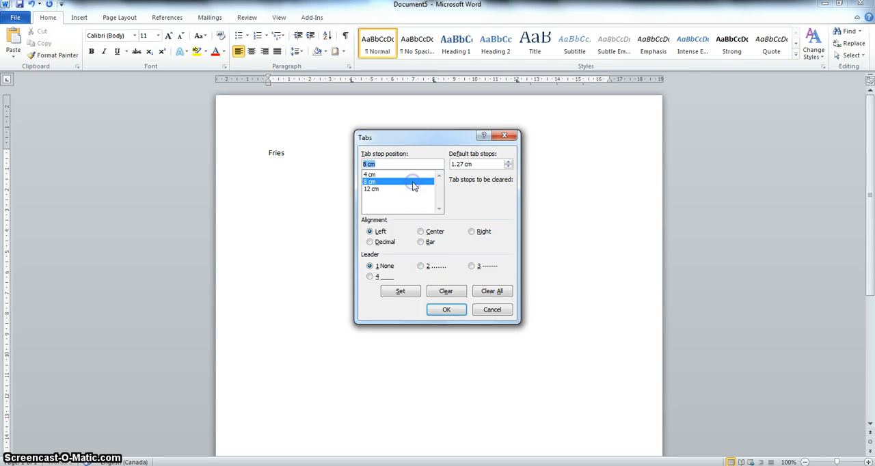
pyautogui.click(422, 267)
pyautogui.click(389, 176)
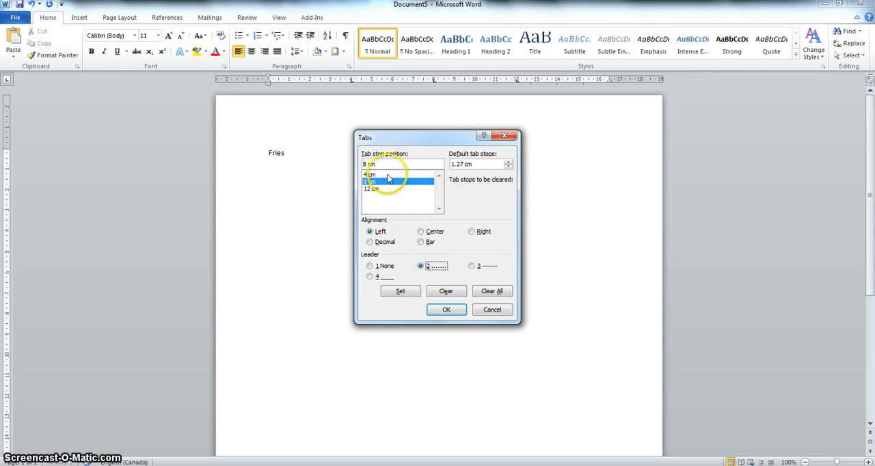
pyautogui.click(429, 266)
pyautogui.click(413, 298)
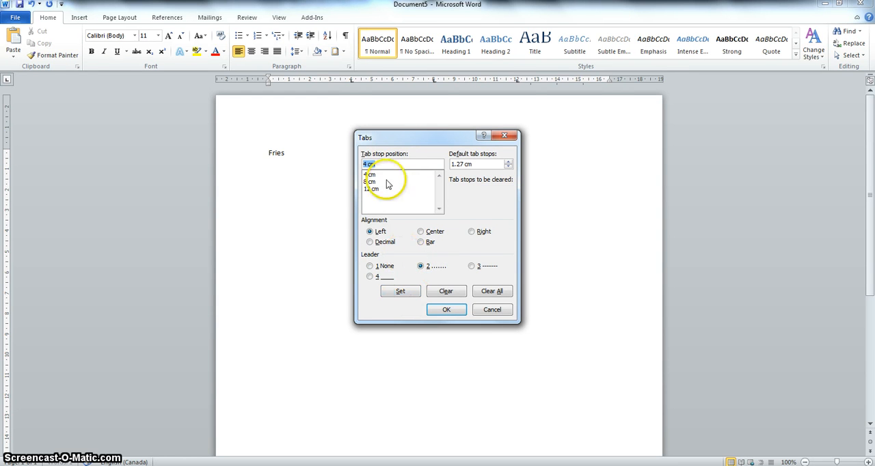
# Assign dotted leader 2 to the 8 cm and 12 cm tab stops, and apply the tab settings.
pyautogui.click(382, 183)
pyautogui.click(421, 266)
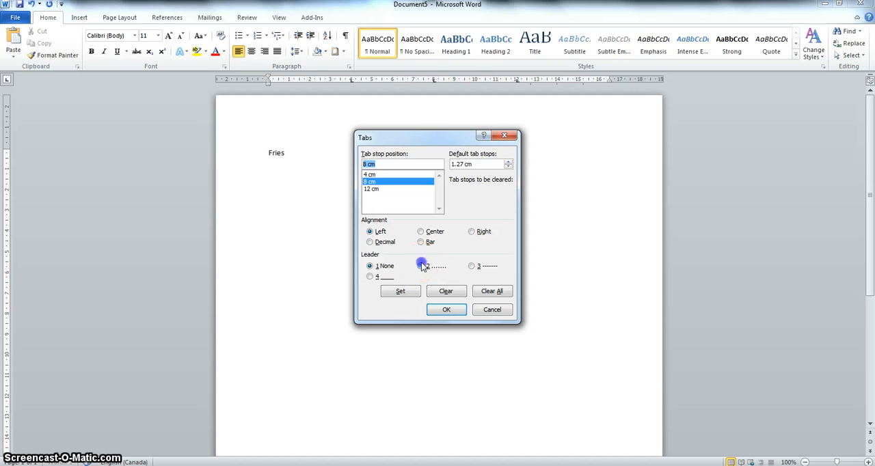
pyautogui.click(412, 294)
pyautogui.click(371, 189)
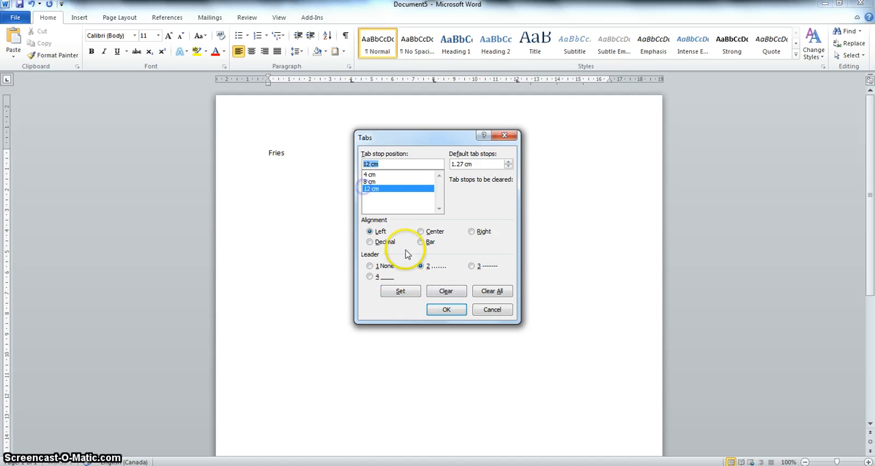
pyautogui.click(421, 265)
pyautogui.click(409, 293)
pyautogui.click(437, 309)
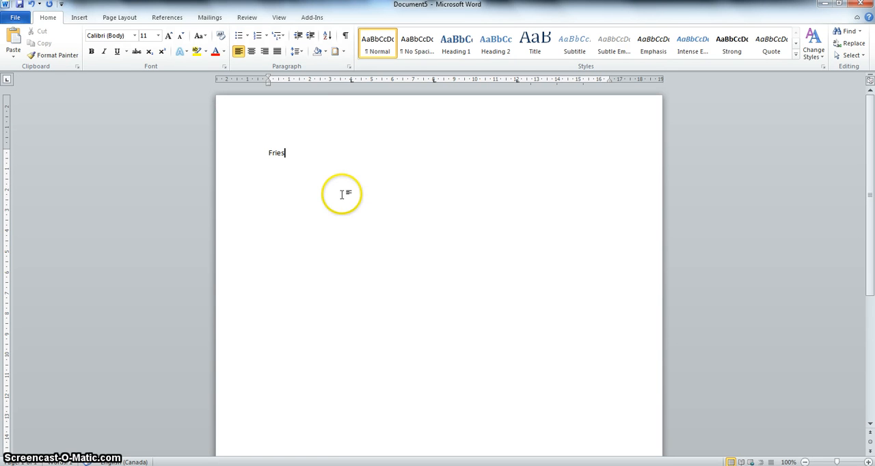
# Complete the Fries line with a tabbed price of 3.99, followed by "Poutine" with a tabbed price of 5.99.
pyautogui.press('Tab')
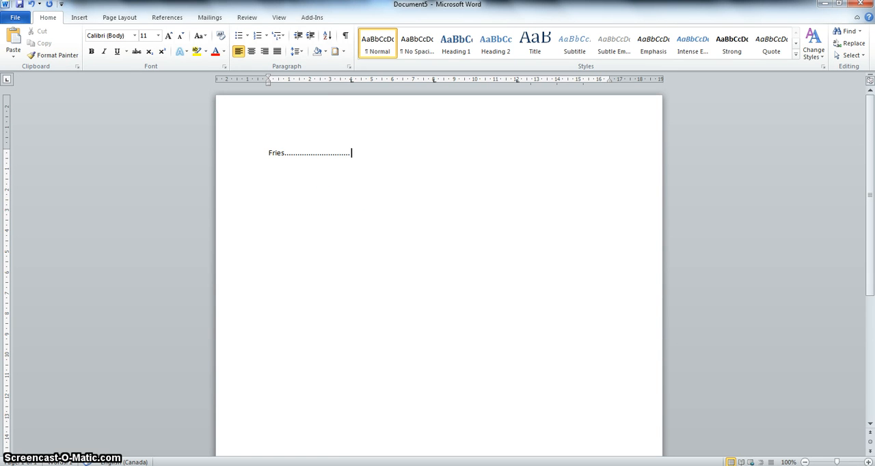
pyautogui.write('3.99 Po')
pyautogui.write('utine ..................5.99')
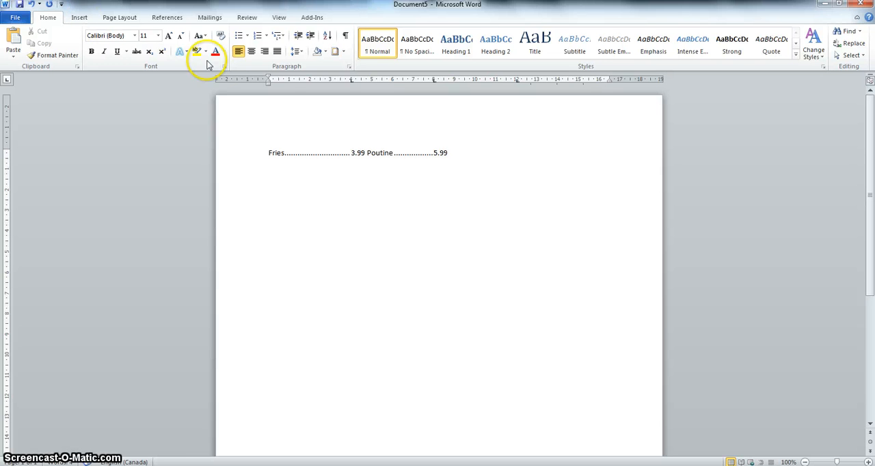
# Change the menu line's 12 cm tab stop to dashed leader 3 and apply the tab settings.
pyautogui.click(348, 67)
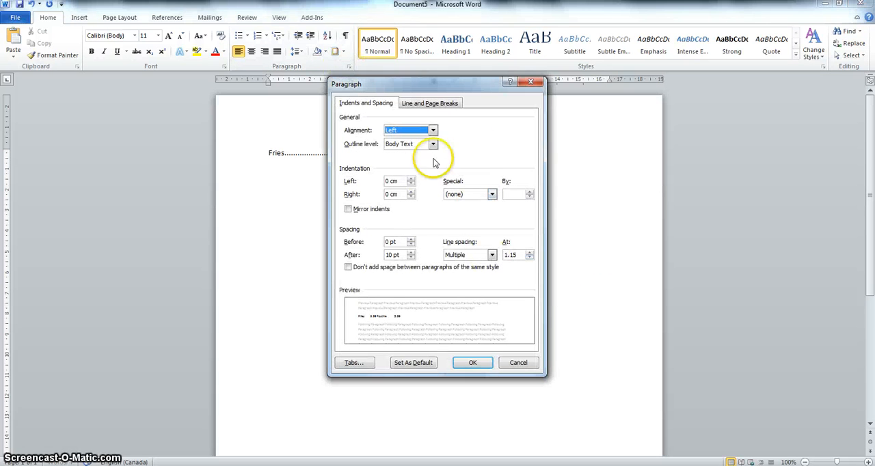
pyautogui.click(350, 360)
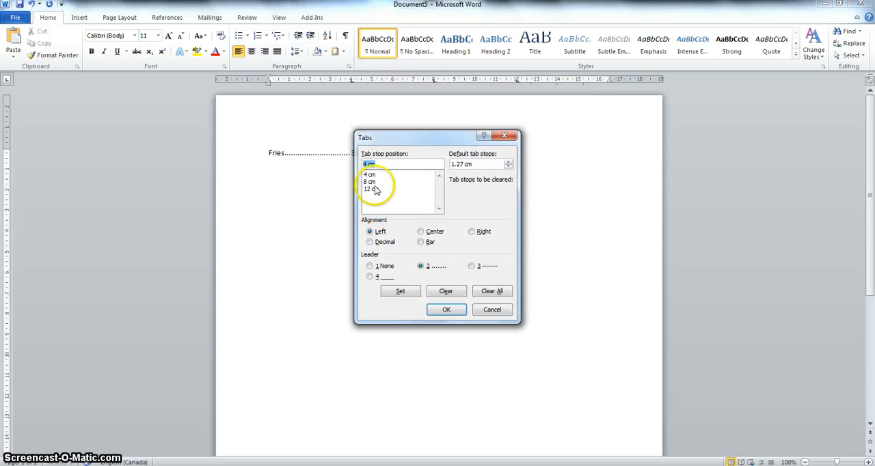
pyautogui.click(373, 188)
pyautogui.click(433, 267)
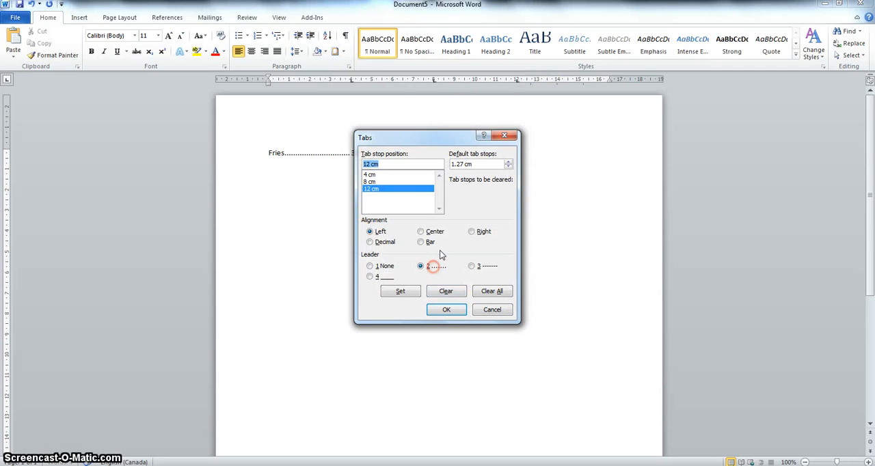
pyautogui.click(471, 266)
pyautogui.click(391, 291)
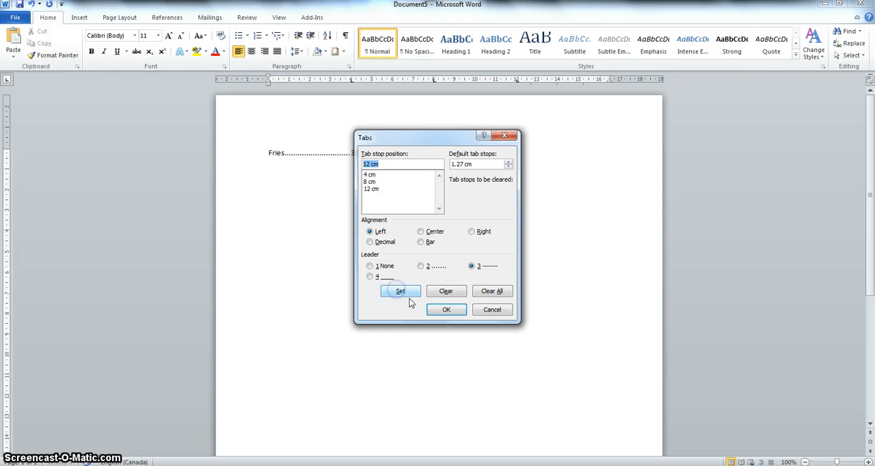
pyautogui.click(435, 312)
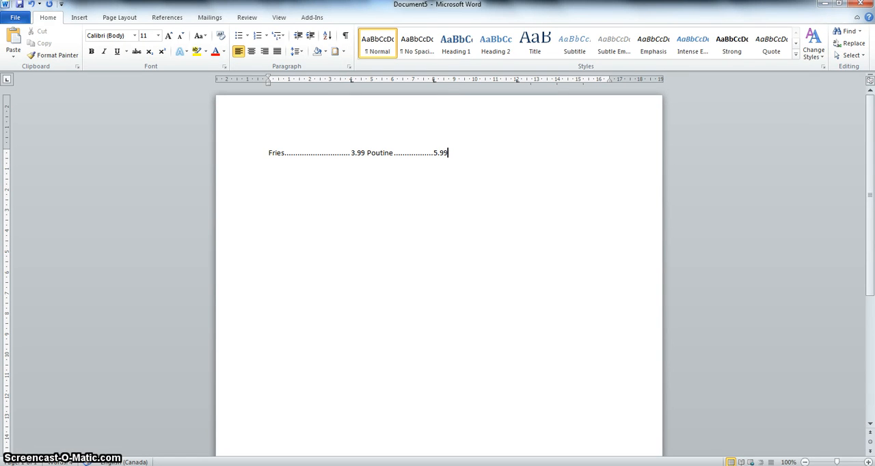
pyautogui.click(451, 313)
pyautogui.click(267, 331)
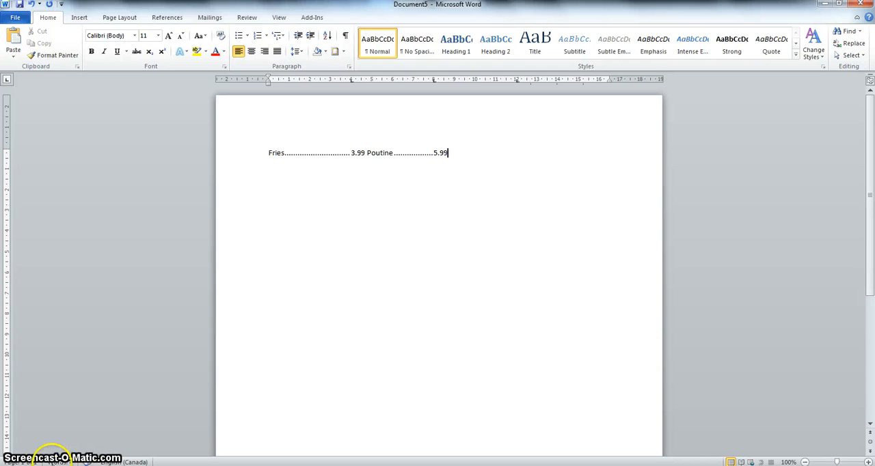